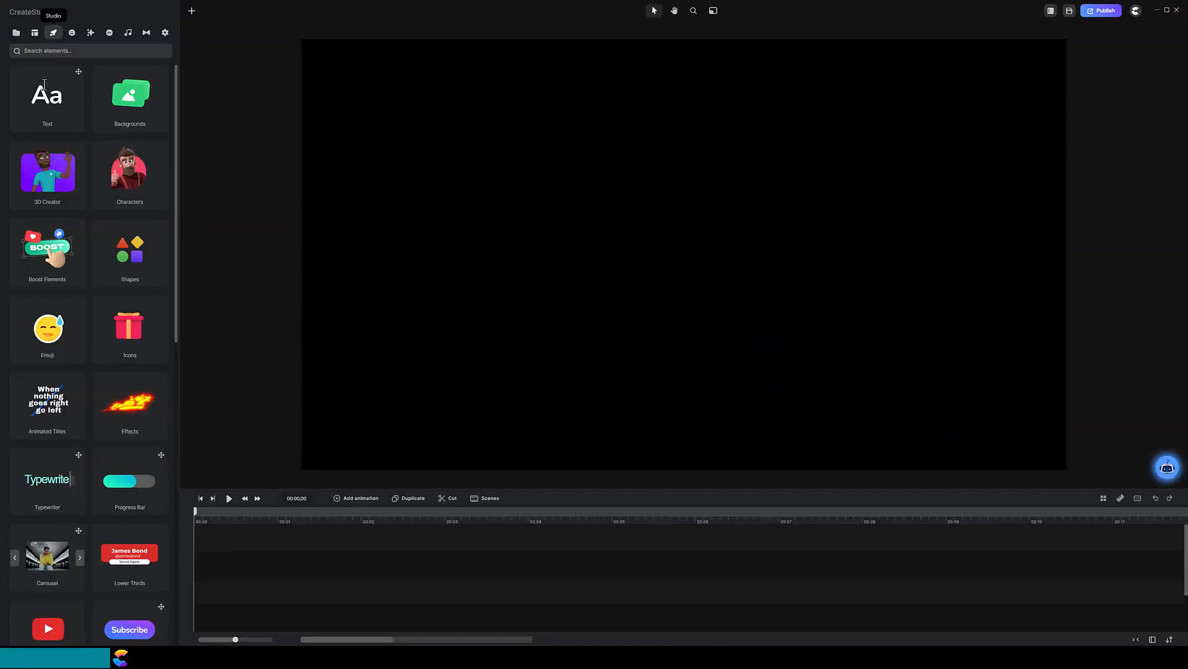
# Add the brown-haired boy character Danny from the 3D Creator library to the start of the timeline.
pyautogui.click(32, 175)
pyautogui.click(169, 50)
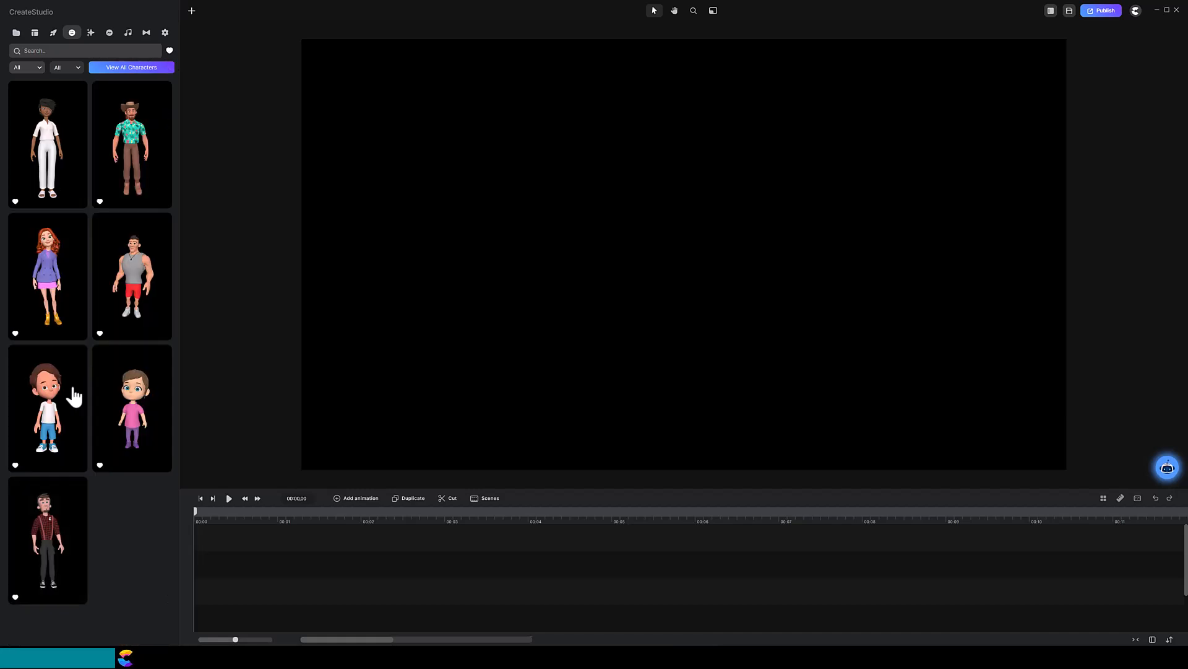
pyautogui.moveTo(163, 490); pyautogui.dragTo(214, 571)
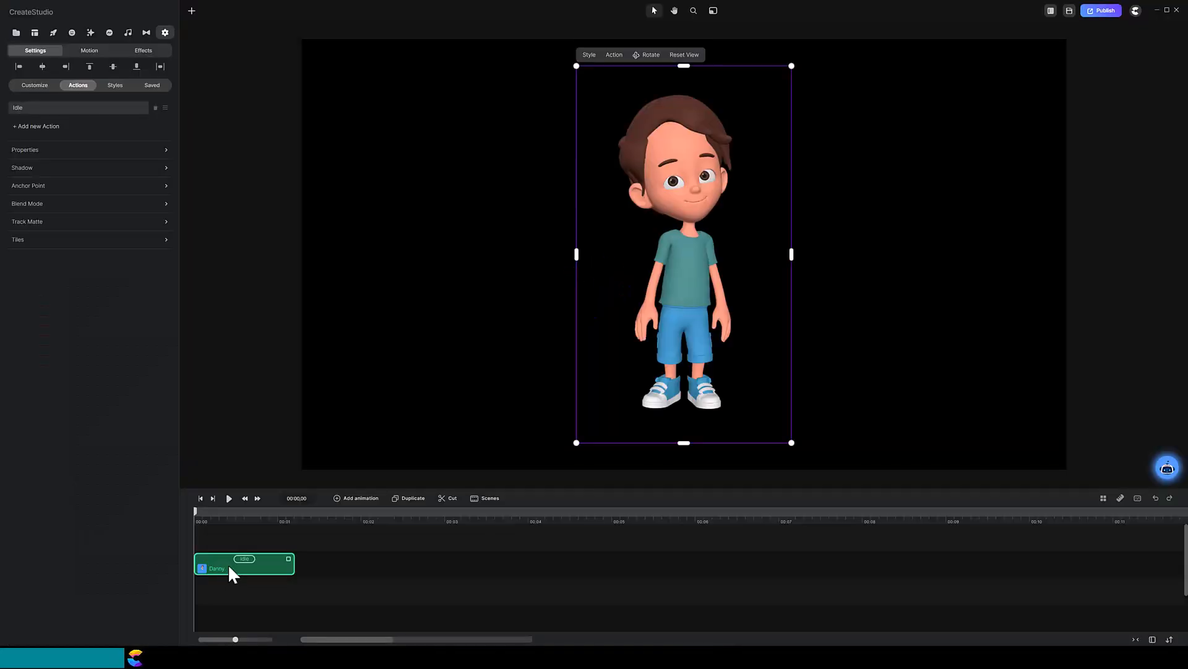
# Change Danny's Idle action to Pointing Down and append Juggling Football, Doing A Funny Face, Science Experiment and Floating.
pyautogui.click(243, 564)
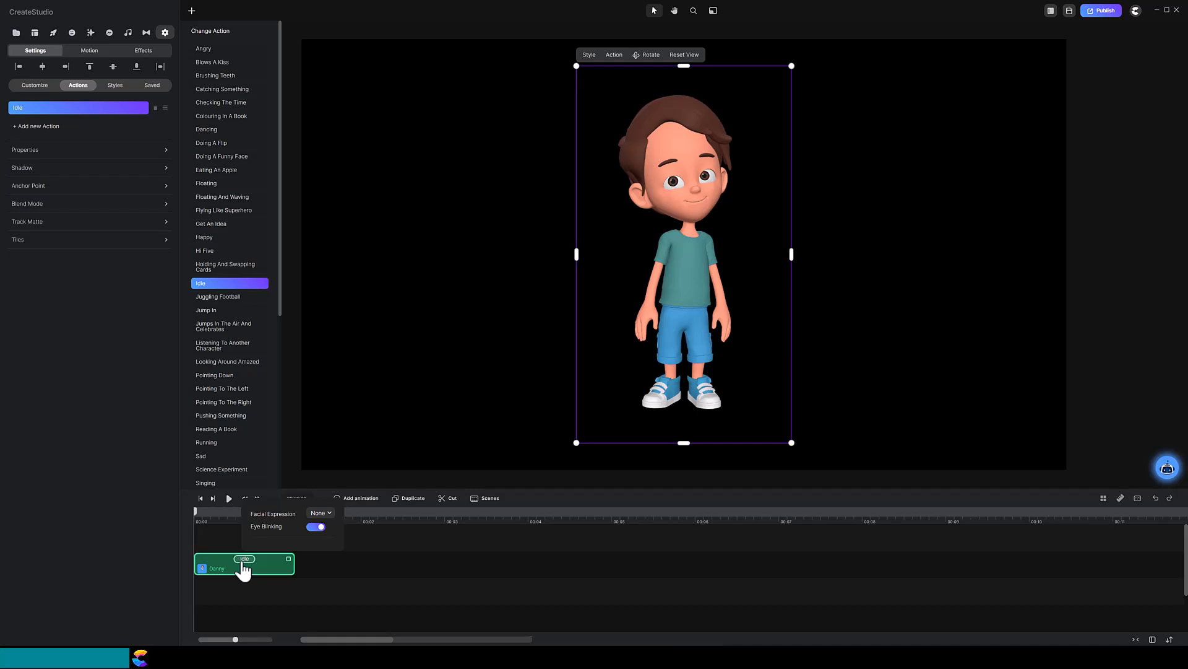
pyautogui.click(223, 378)
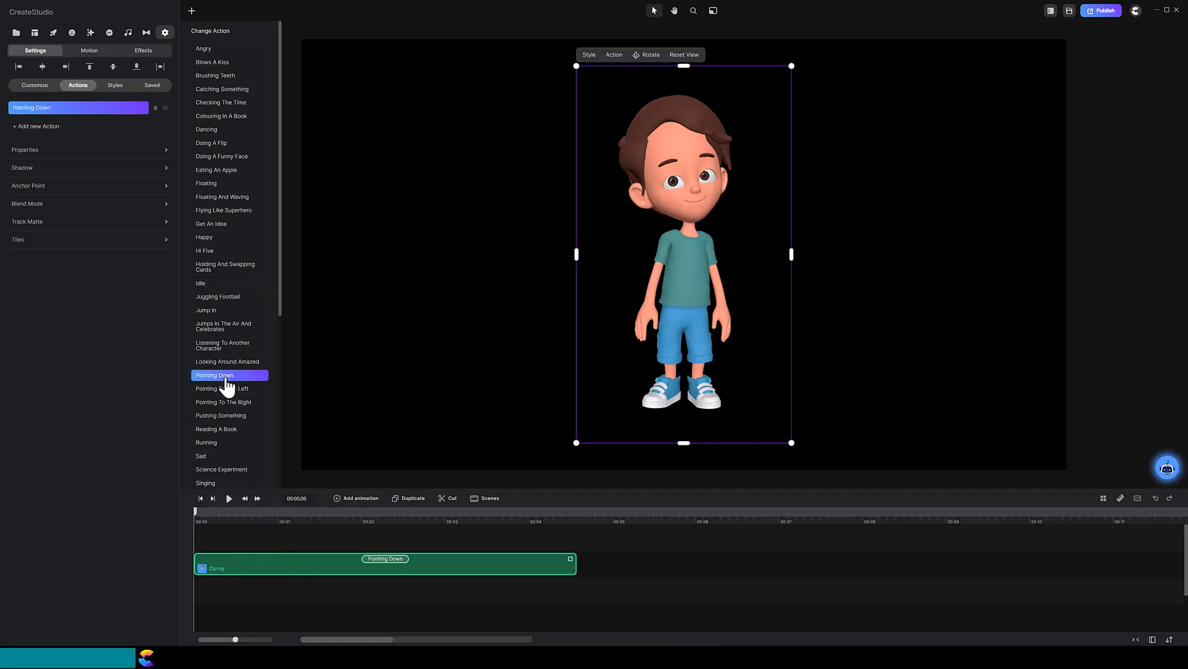
pyautogui.click(41, 127)
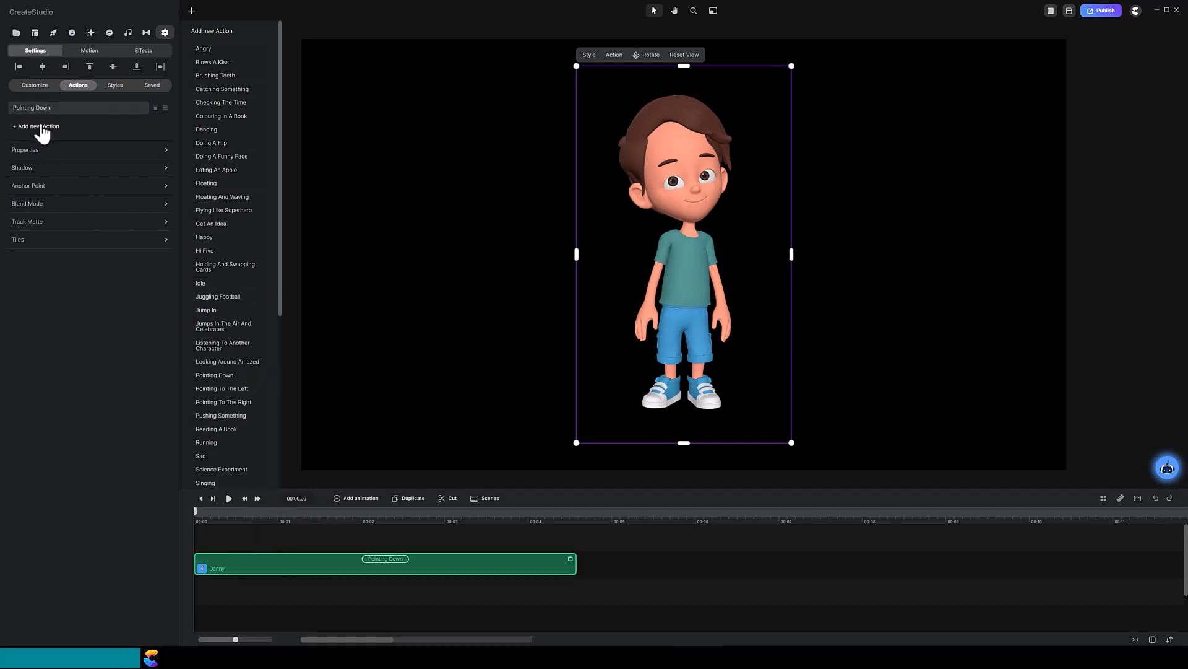
pyautogui.click(218, 297)
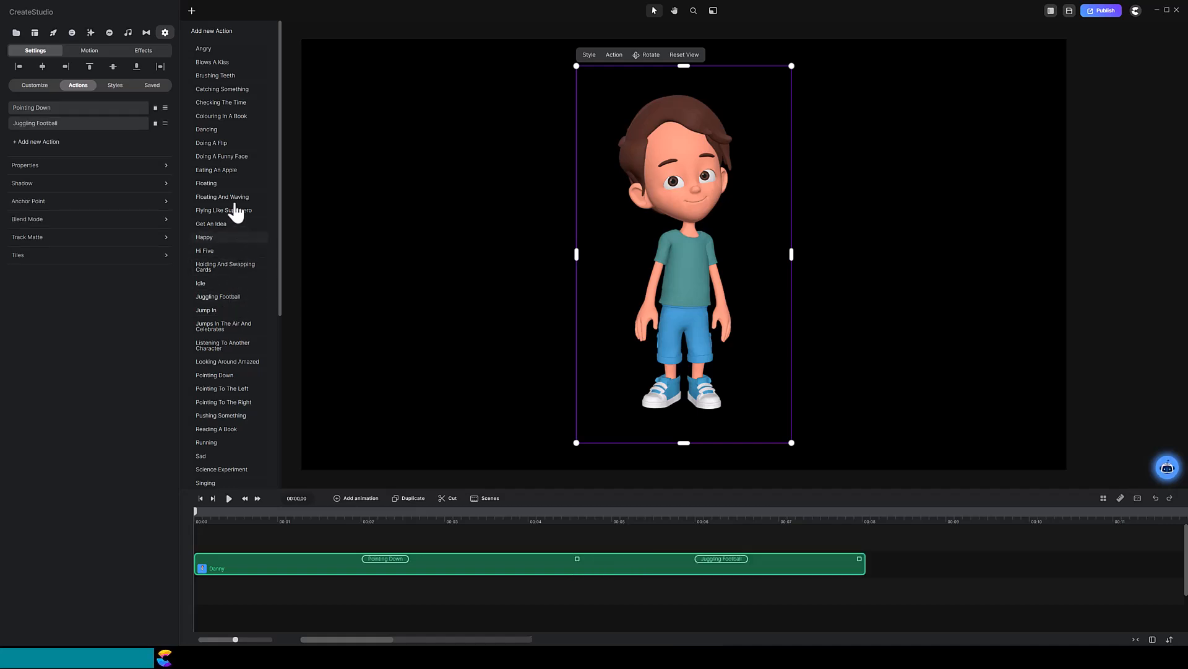
pyautogui.click(234, 158)
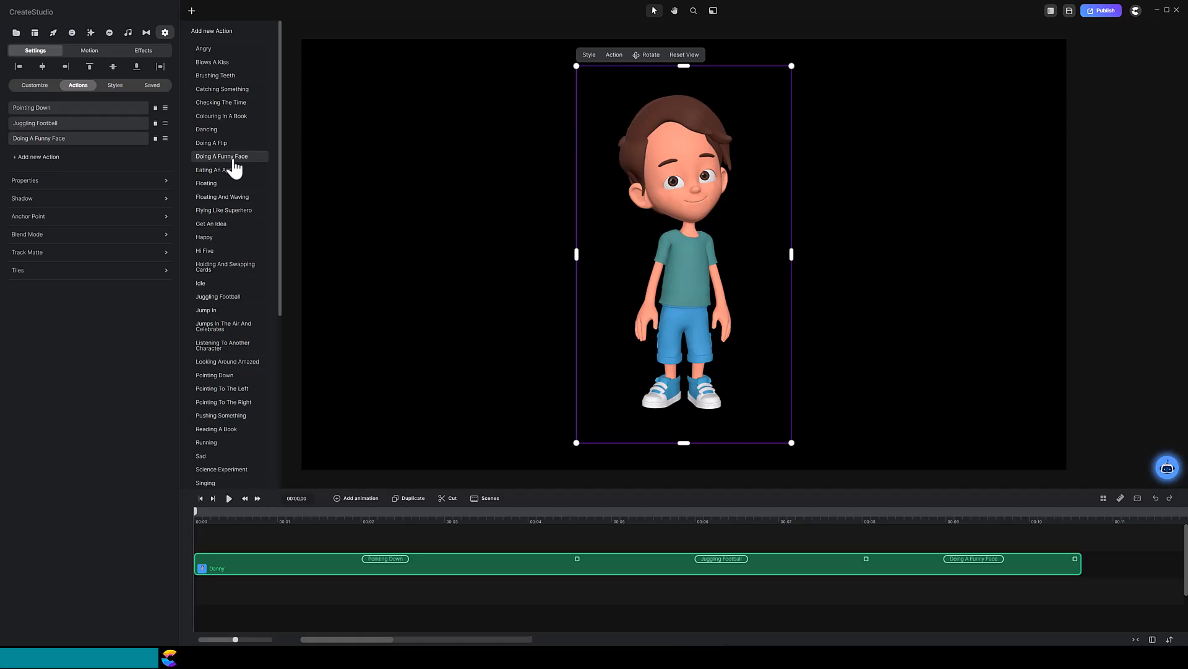
pyautogui.click(230, 469)
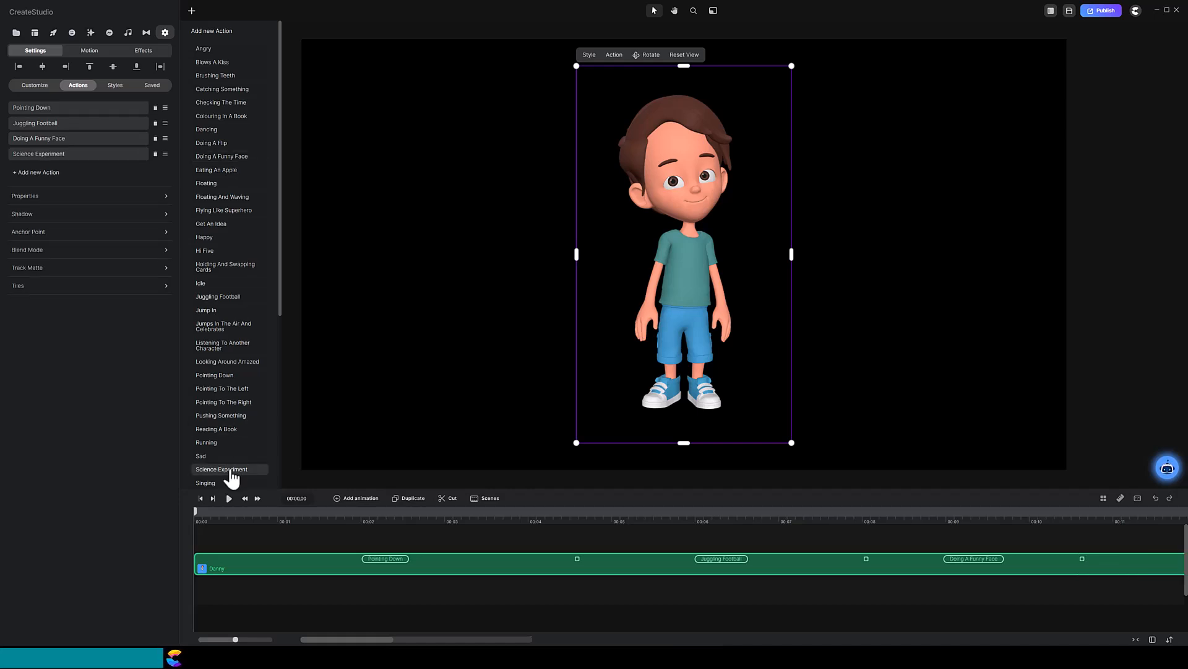
pyautogui.click(208, 183)
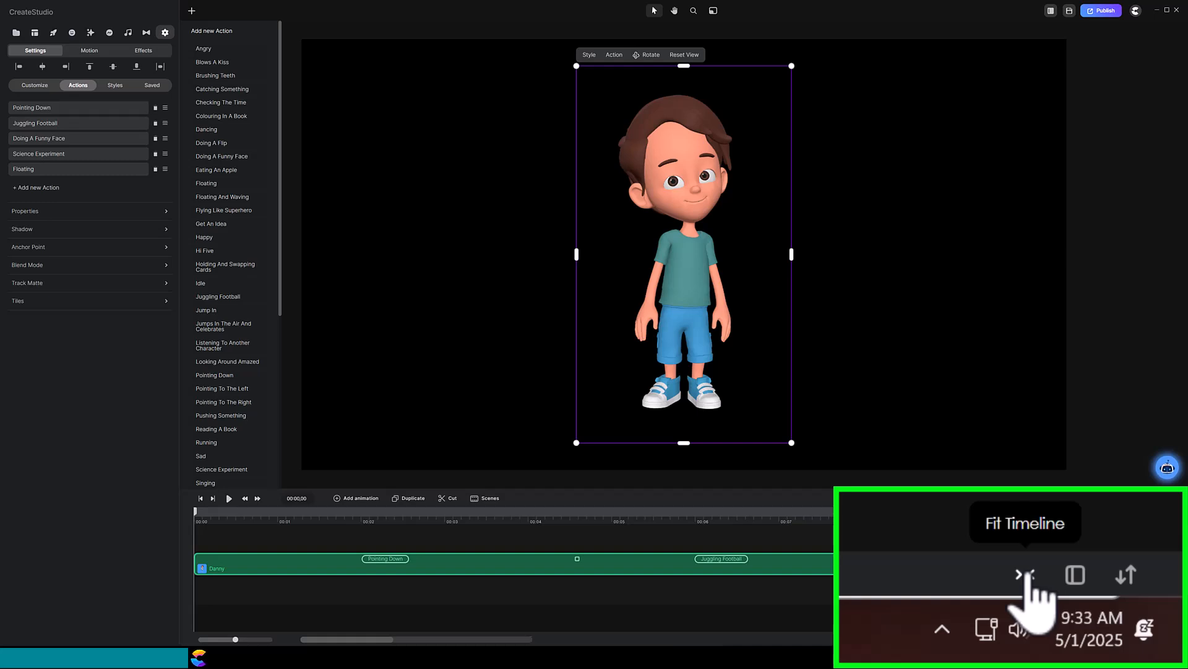
# Fit the timeline to its content and place the Astronaut Danny audio beneath the character layer, starting at 00:00.
pyautogui.click(1132, 639)
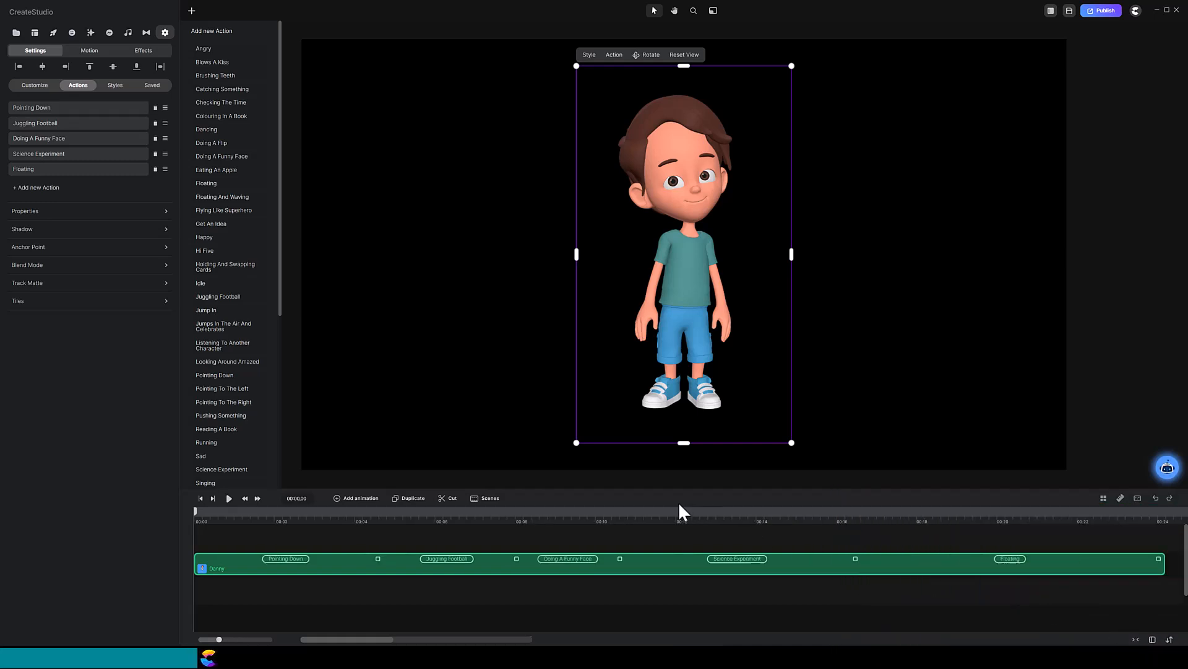
pyautogui.click(16, 32)
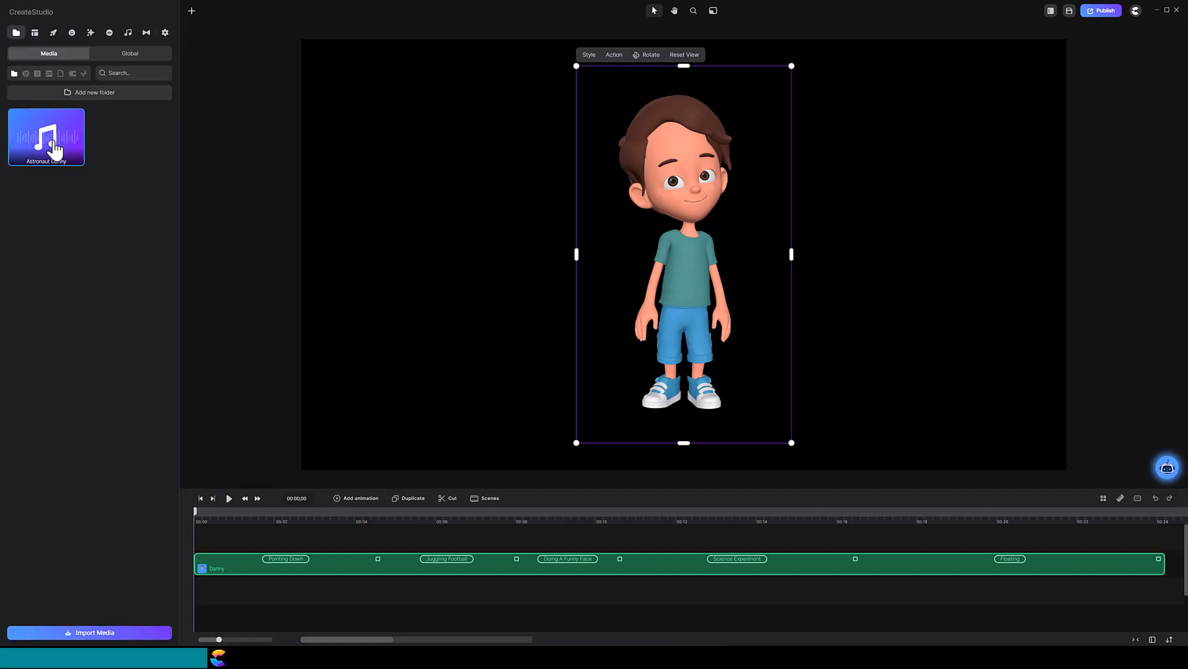
pyautogui.moveTo(54, 151); pyautogui.dragTo(205, 587)
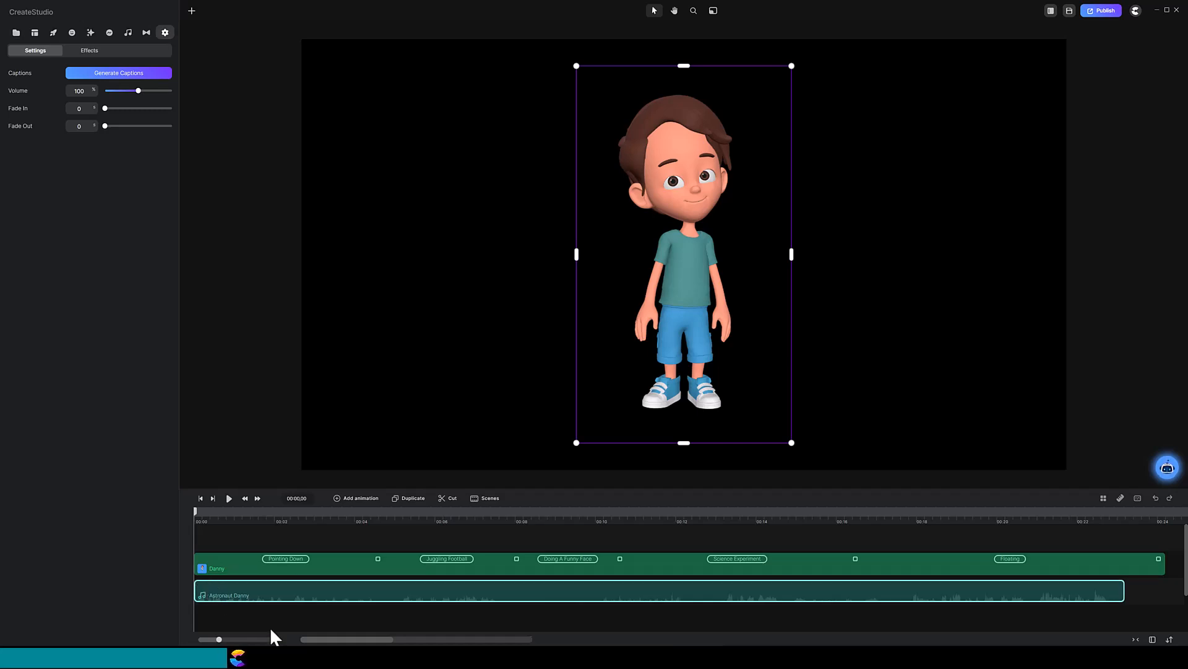
# Retime the character's four action boundaries to about 00:04,28, 00:08,03, 00:12,20 and 00:17,16, and save the project.
pyautogui.moveTo(377, 560); pyautogui.dragTo(390, 562)
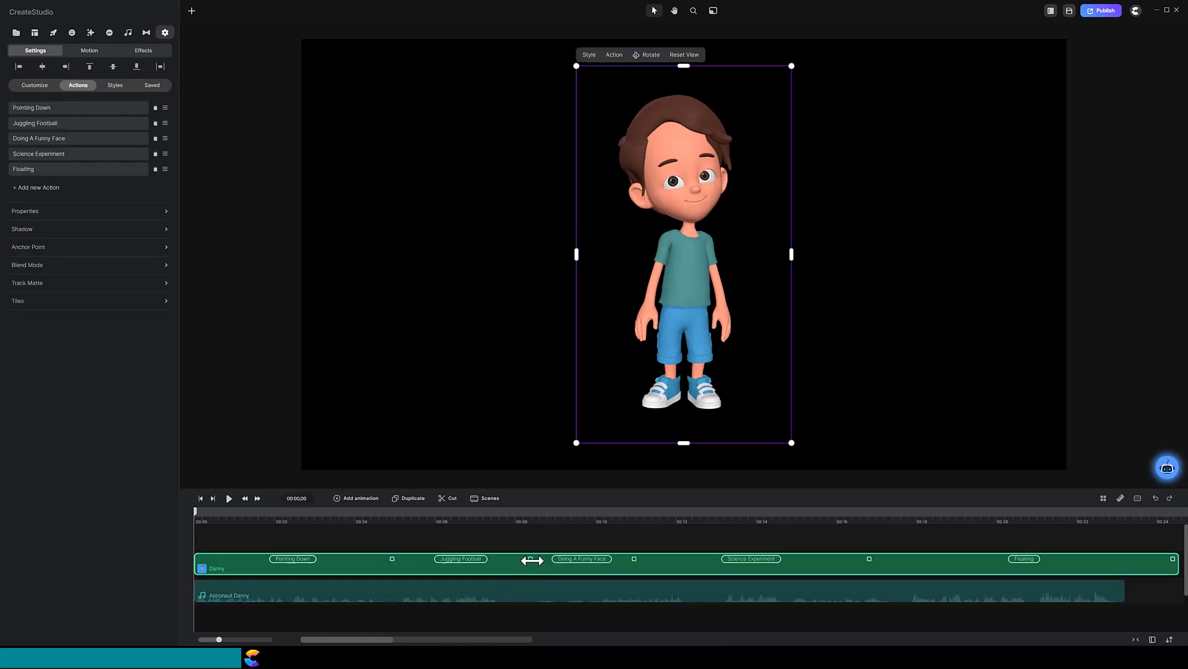
pyautogui.moveTo(531, 559); pyautogui.dragTo(517, 559)
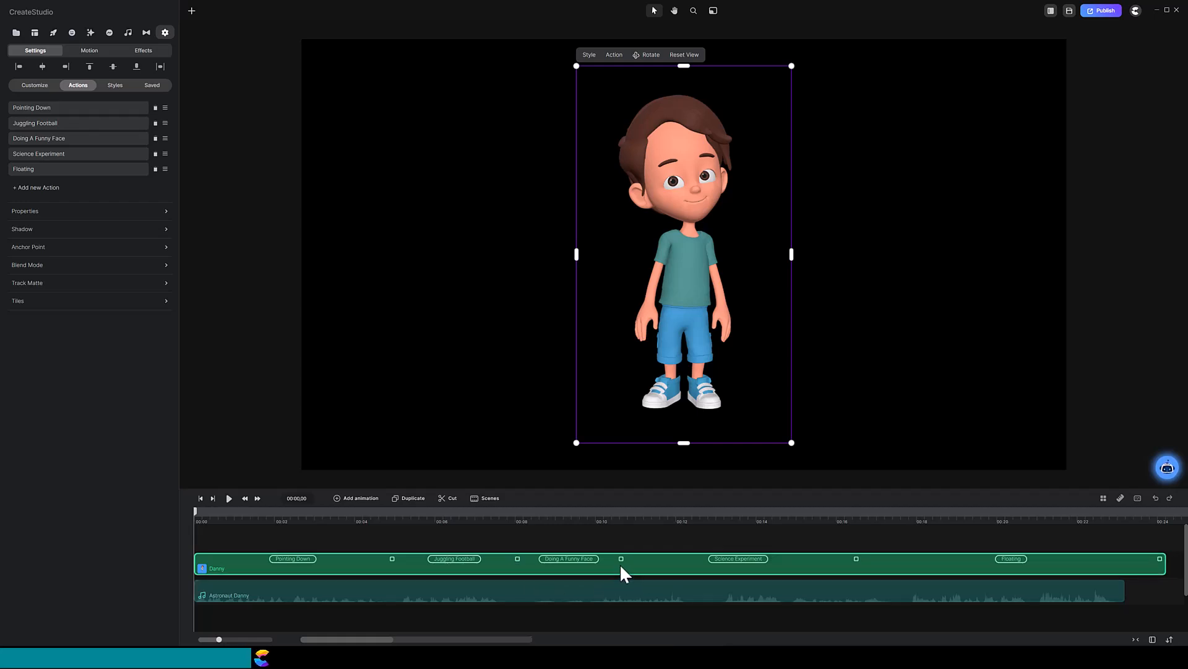
pyautogui.moveTo(622, 559); pyautogui.dragTo(704, 567)
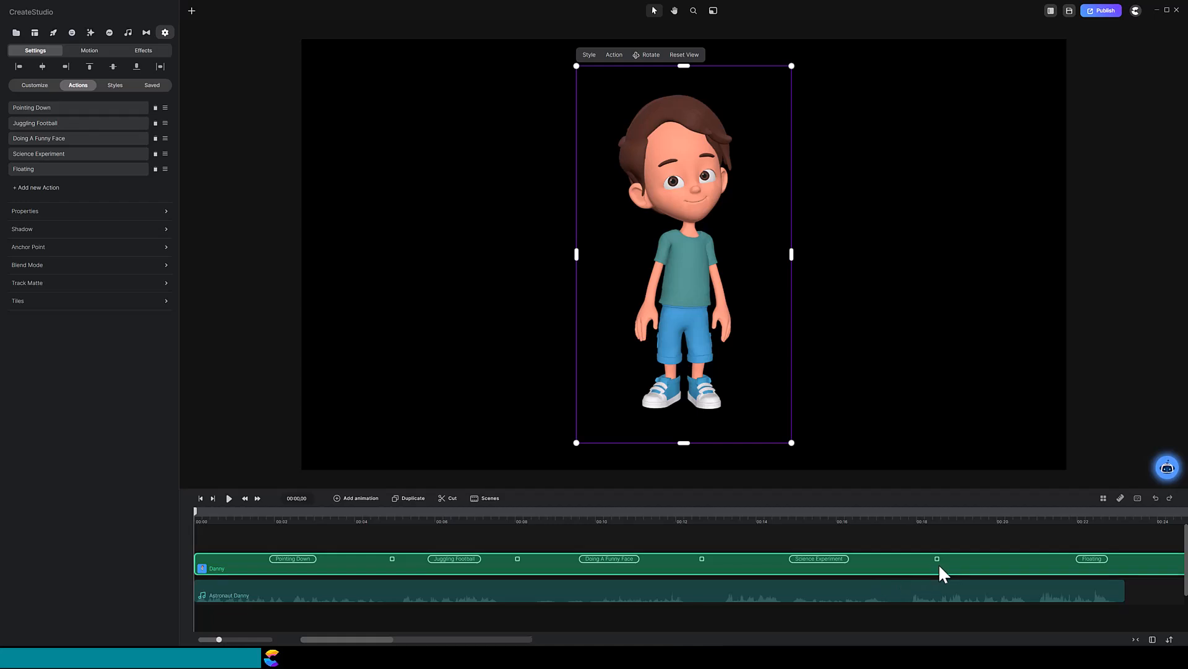
pyautogui.moveTo(926, 562); pyautogui.dragTo(898, 568)
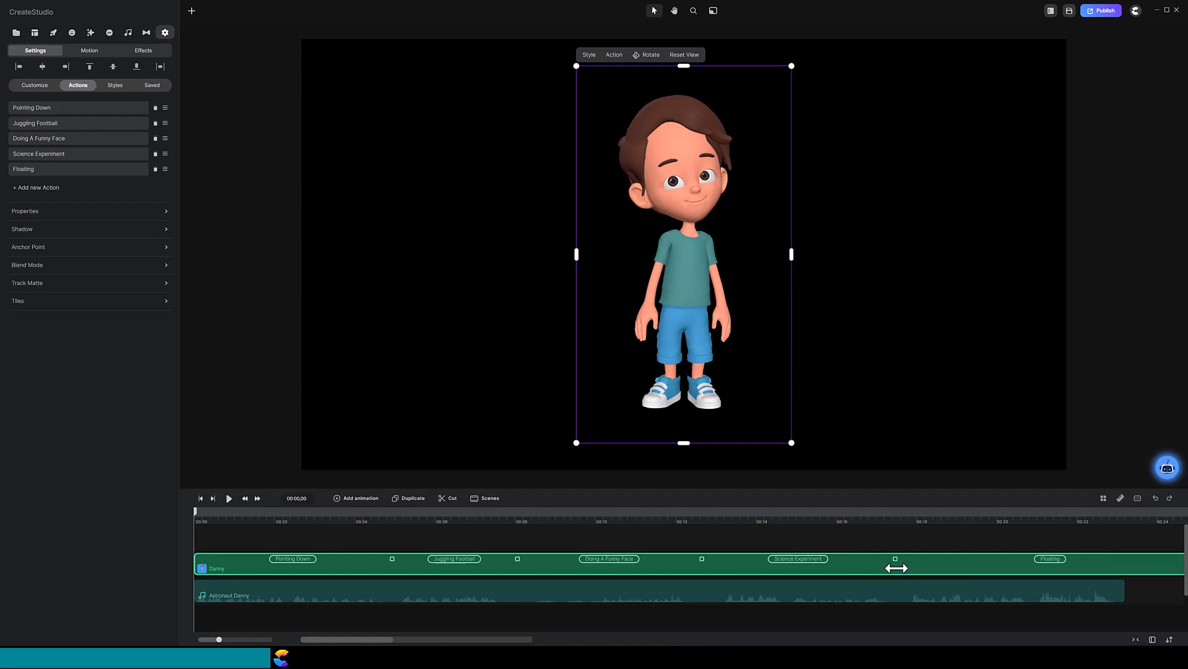
pyautogui.hotkey('ctrl', 's')
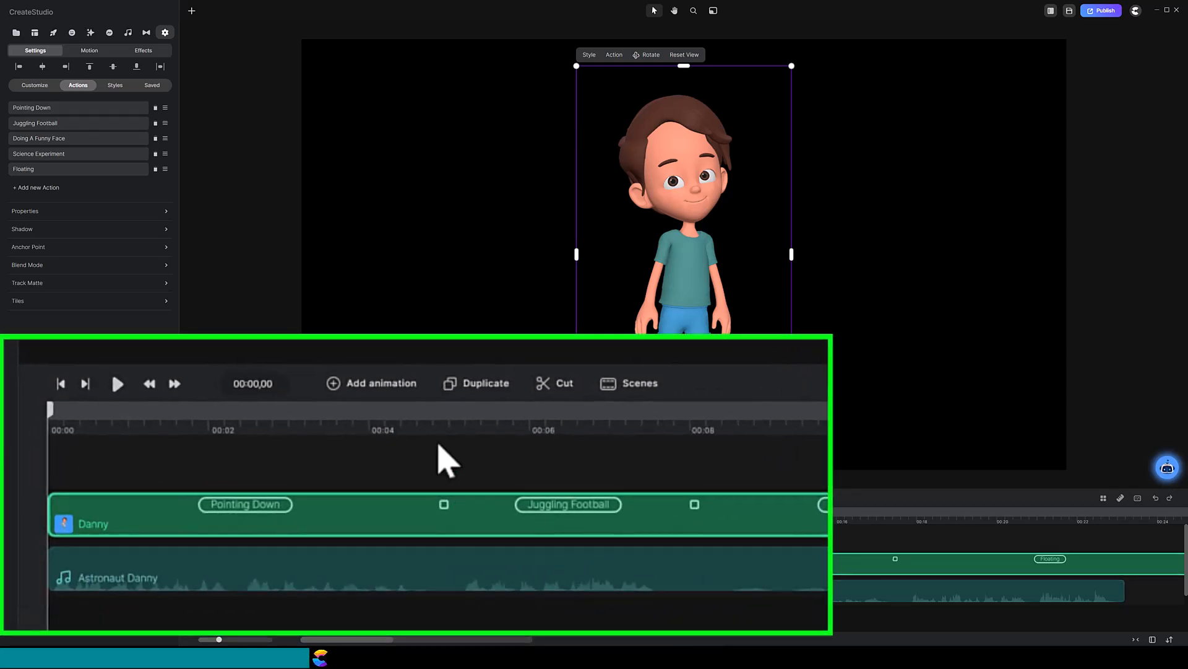
# Split the Astronaut Danny audio at the four action boundaries: 00:04,28, 00:08,03, 00:12,20 and 00:17,16.
pyautogui.click(441, 427)
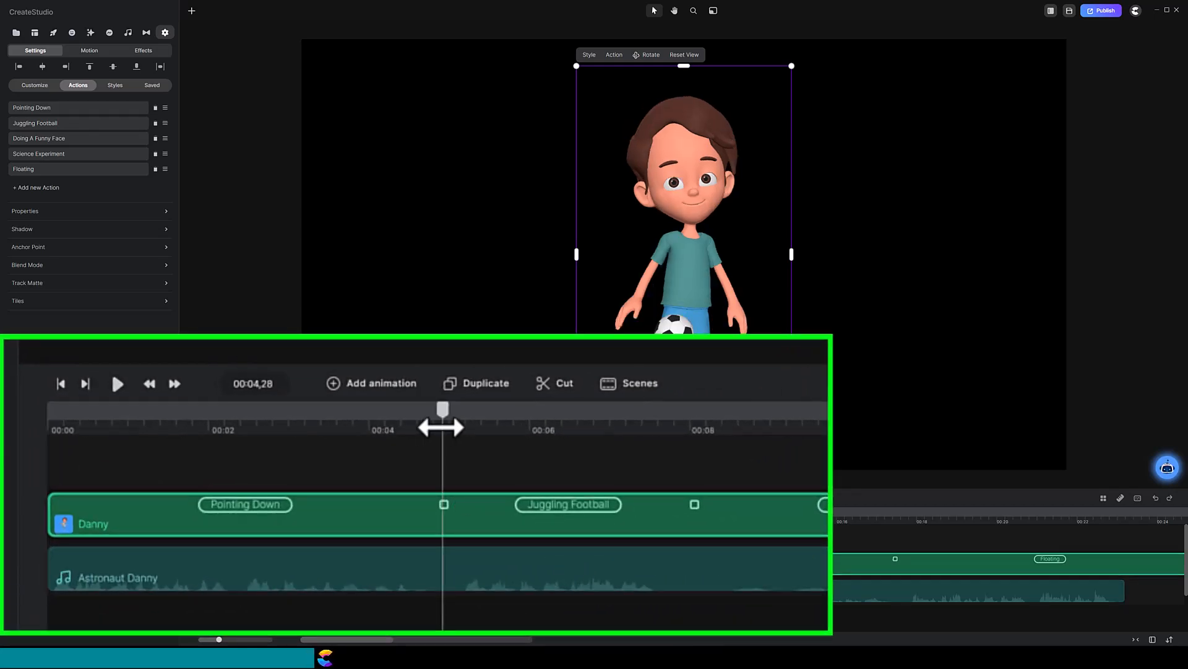
pyautogui.click(427, 569)
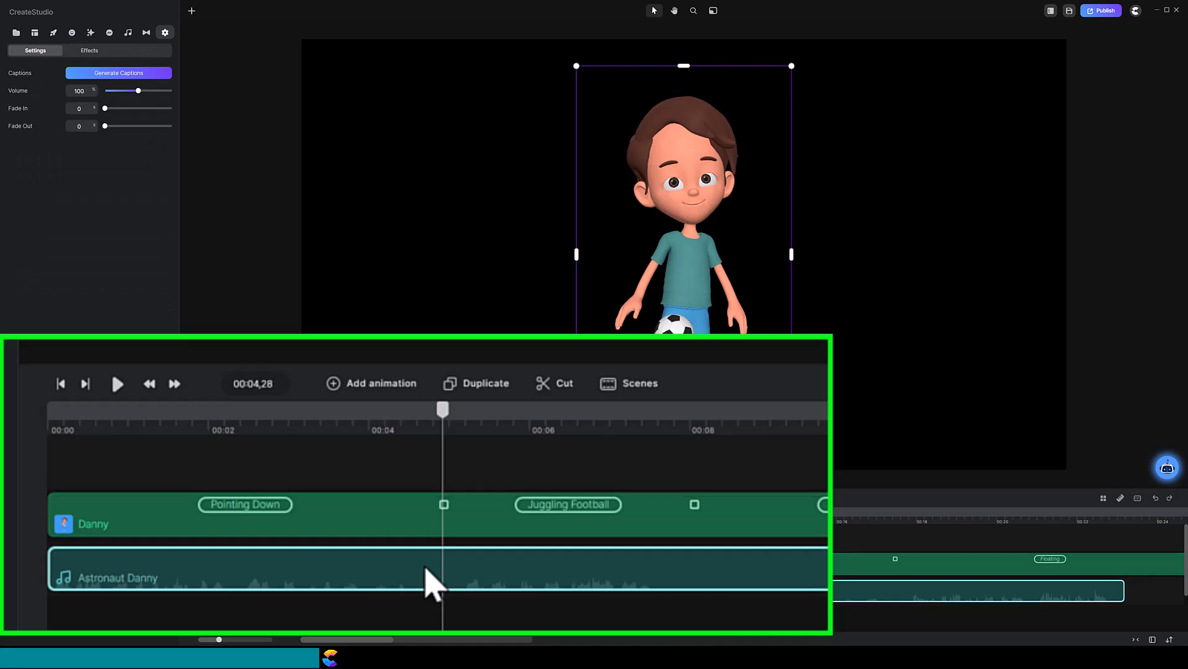
pyautogui.click(561, 396)
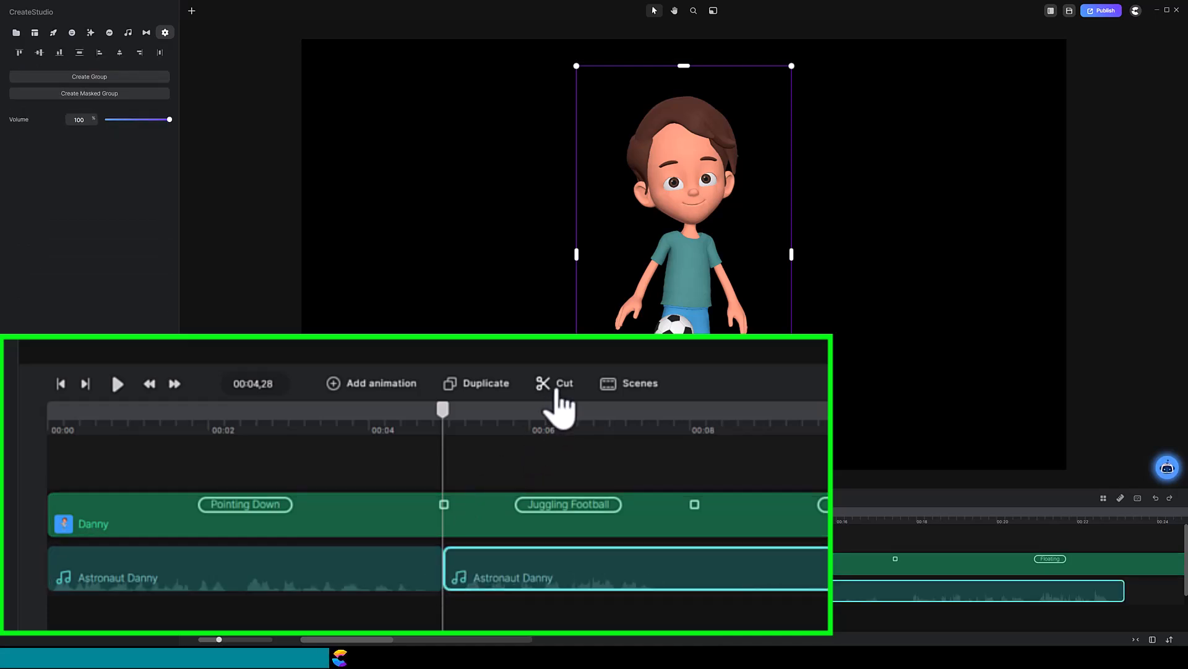
pyautogui.click(694, 426)
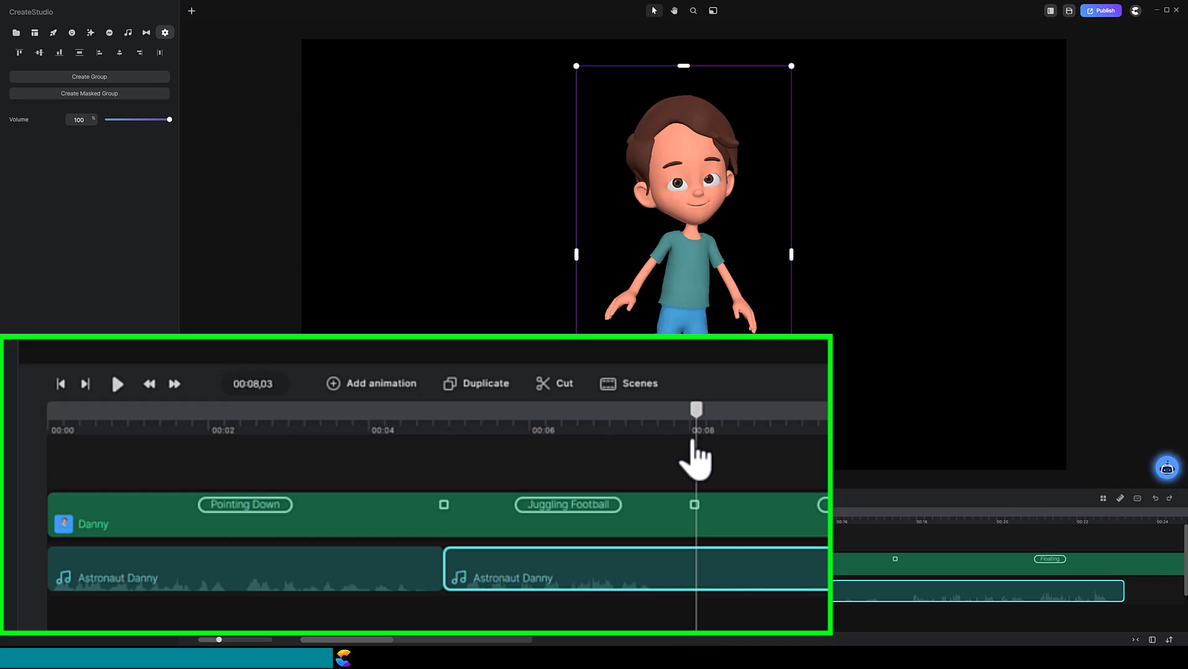
pyautogui.click(566, 396)
pyautogui.click(700, 519)
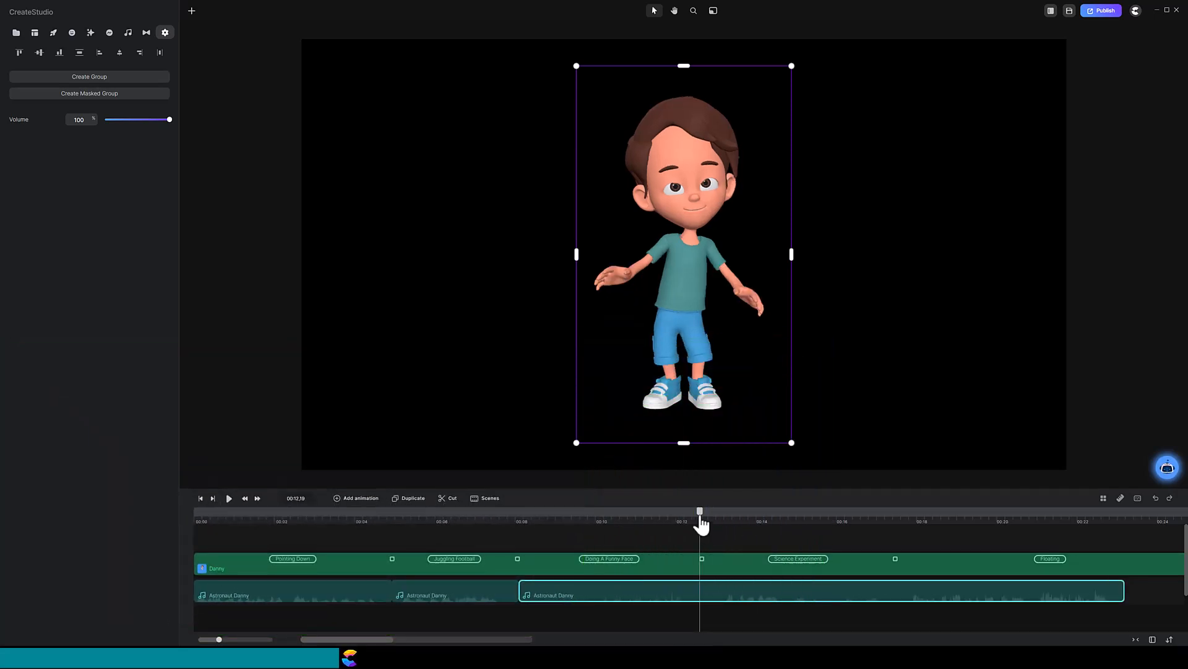
pyautogui.click(701, 520)
pyautogui.click(448, 498)
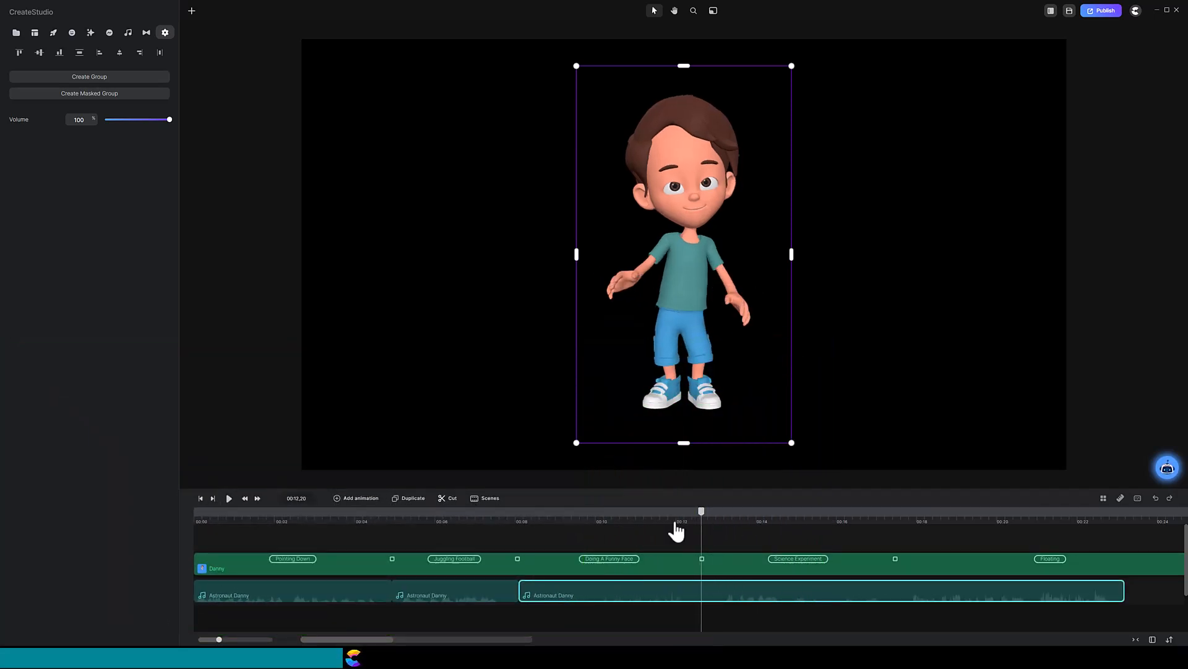
pyautogui.click(896, 522)
pyautogui.click(448, 499)
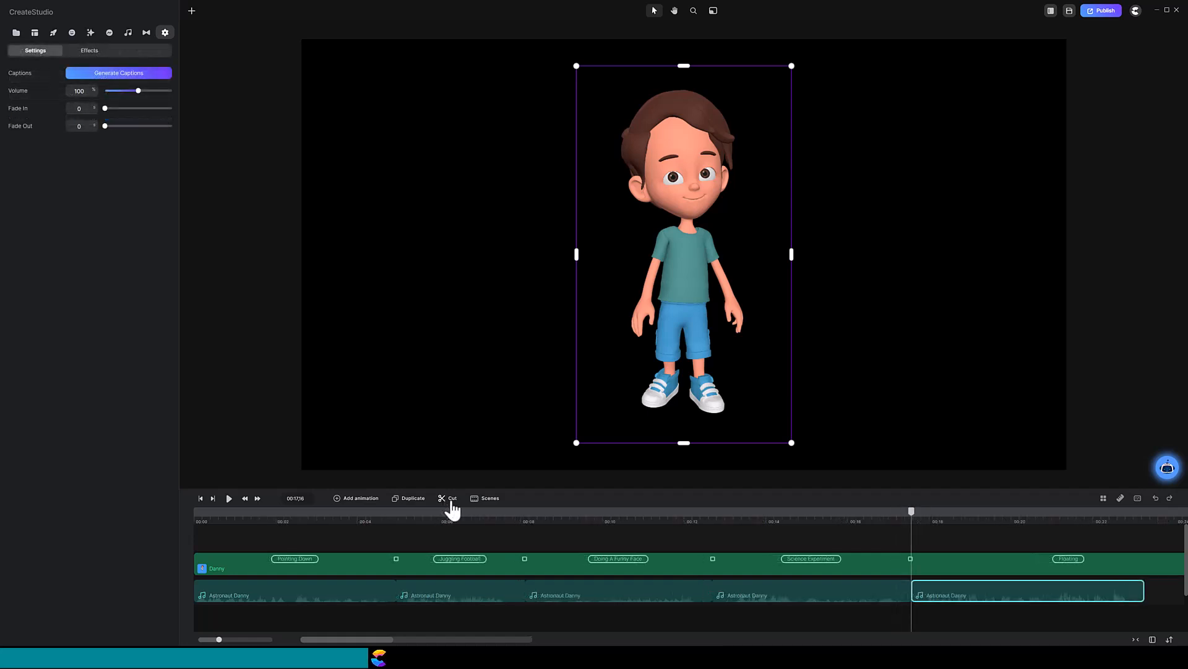
# Rename the character layer as Danny1.
pyautogui.click(257, 566)
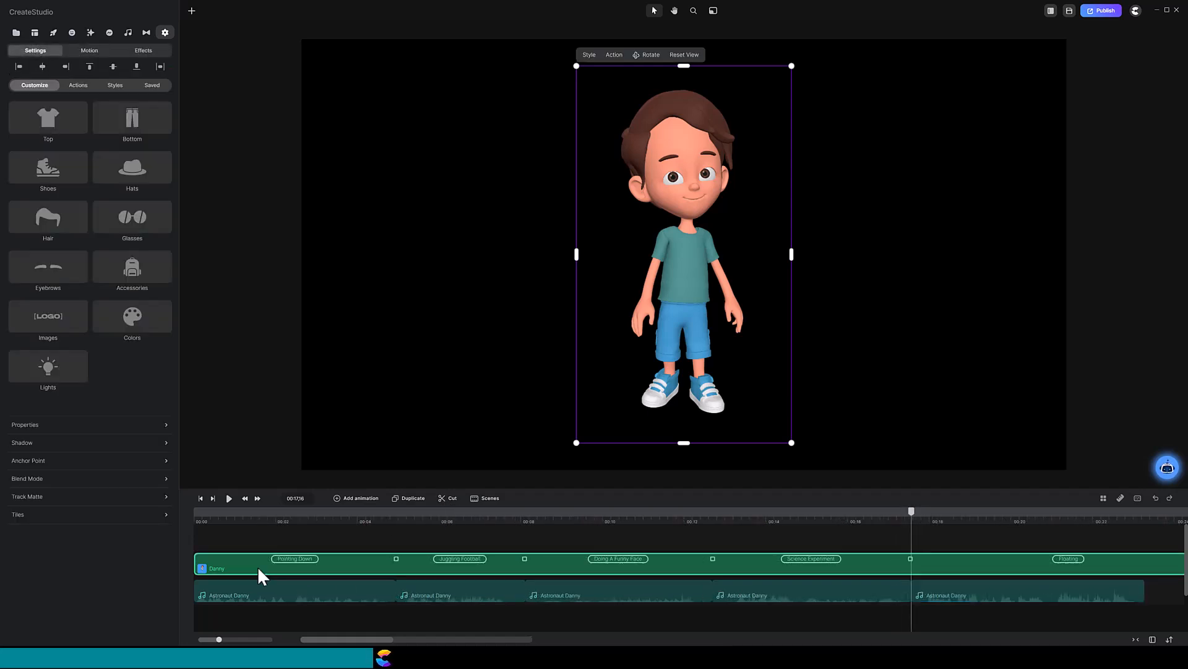
pyautogui.rightClick(258, 566)
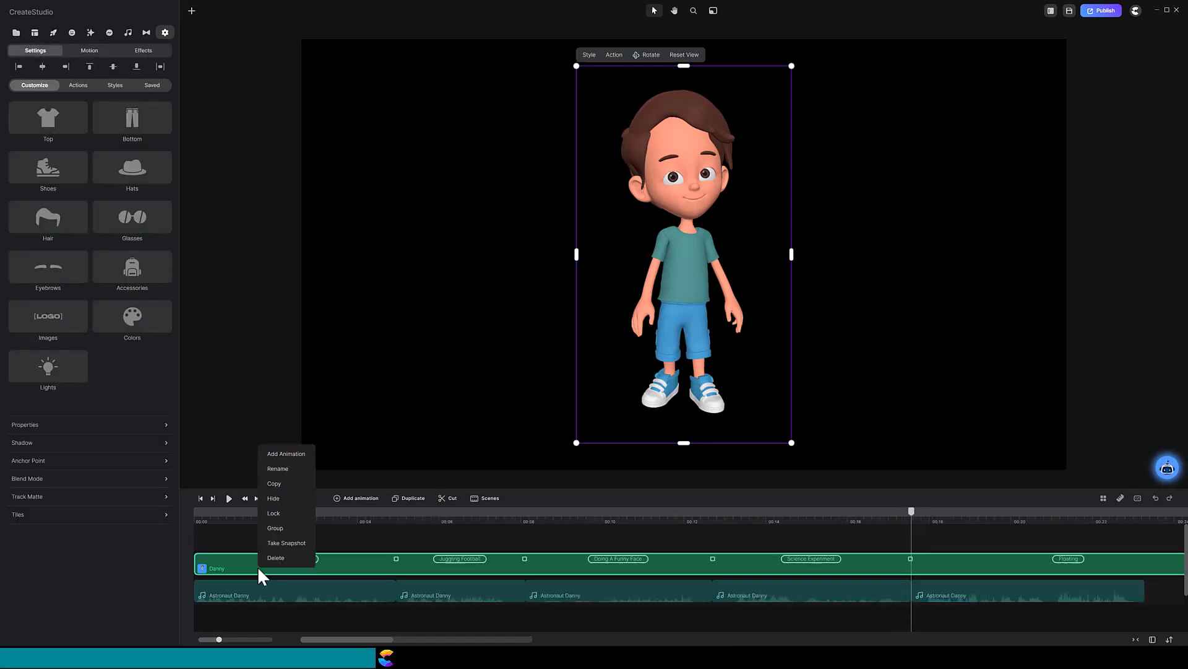
pyautogui.click(281, 470)
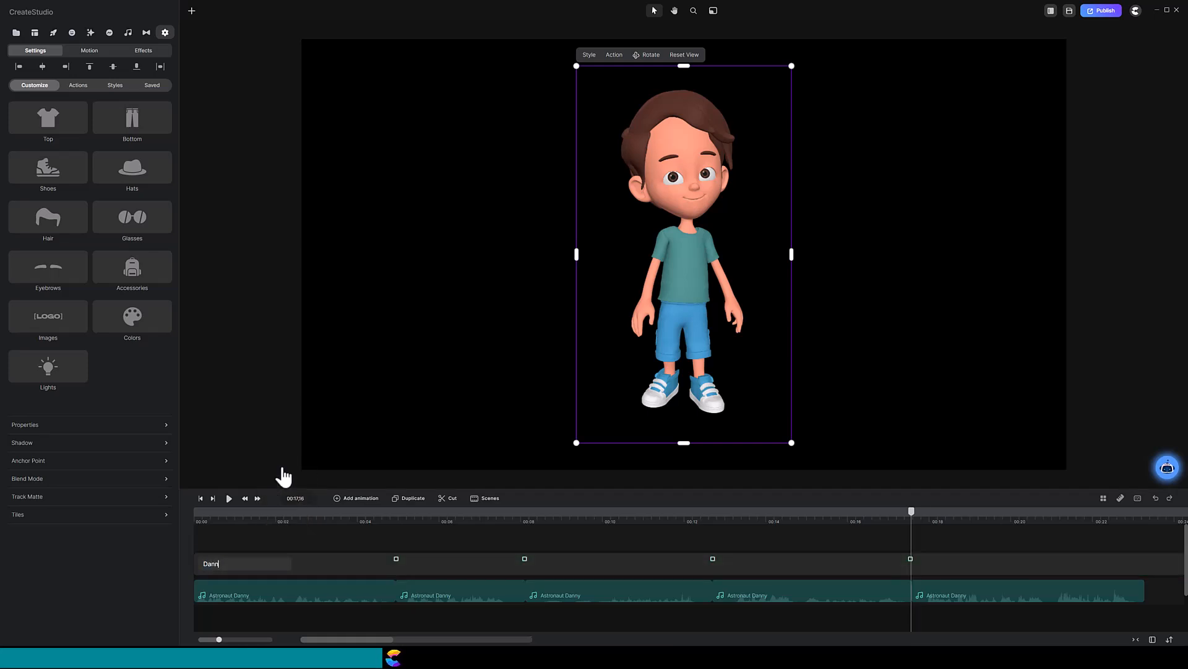
pyautogui.press('Return')
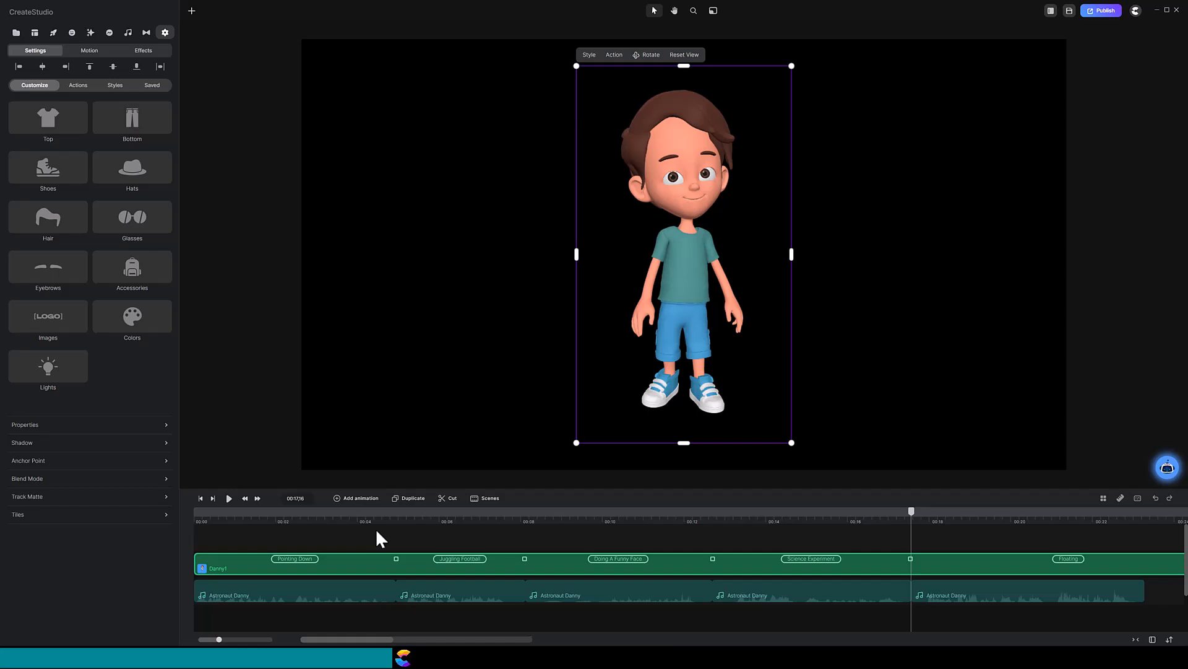
# Duplicate the Danny1 character layer and rename the upper copy as Danny2.
pyautogui.click(412, 503)
pyautogui.rightClick(240, 566)
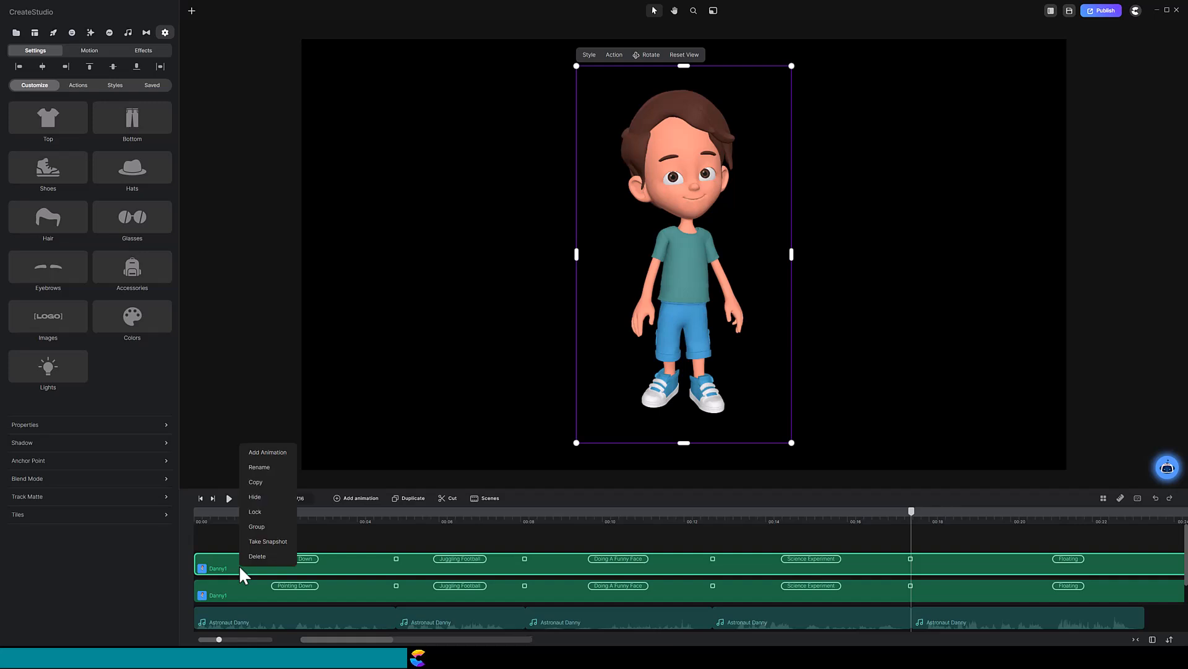
pyautogui.click(254, 467)
pyautogui.write('Danny2')
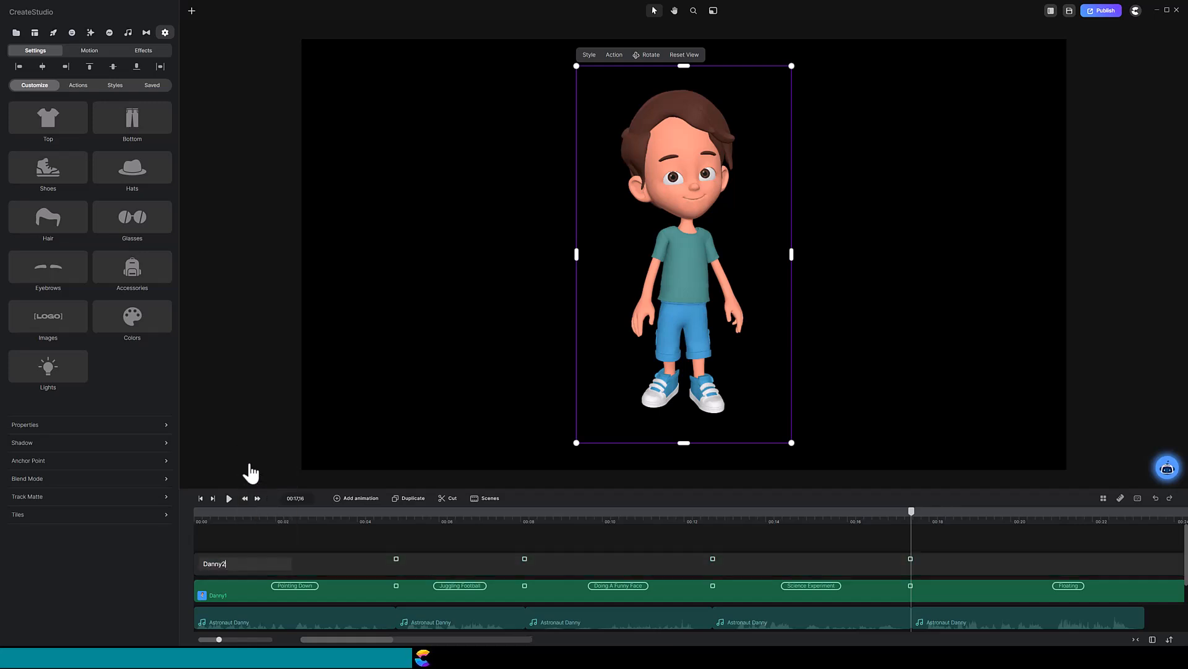
pyautogui.press('Return')
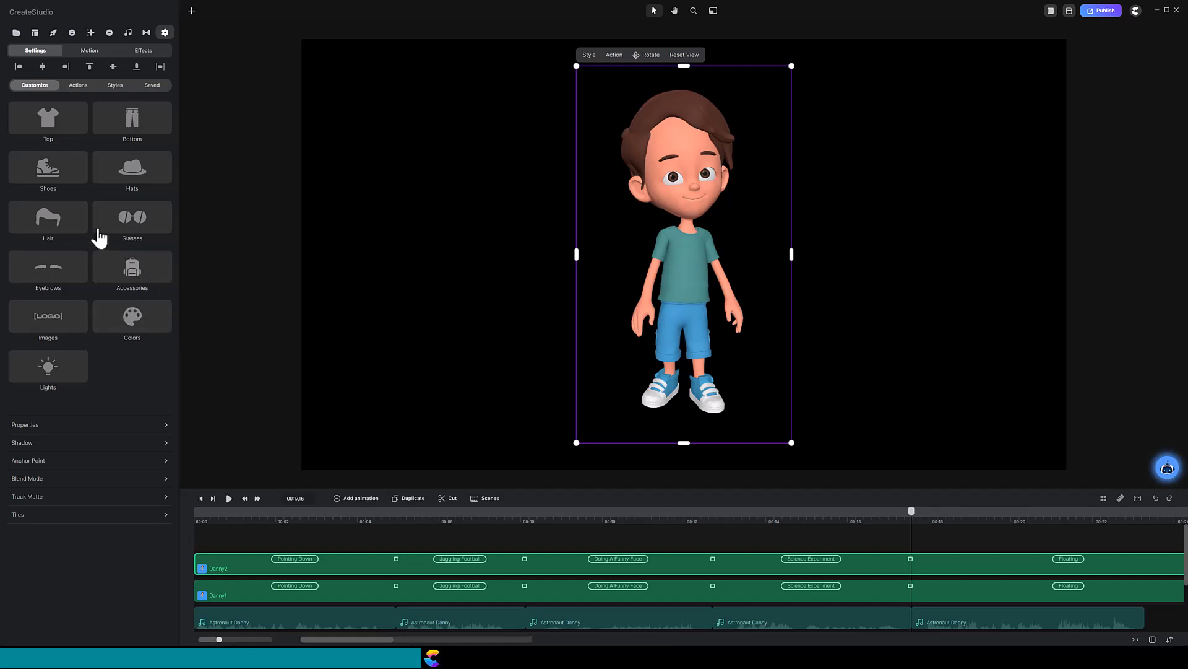
# Change the Danny2 character's shoes to Astronaut Boots.
pyautogui.click(46, 177)
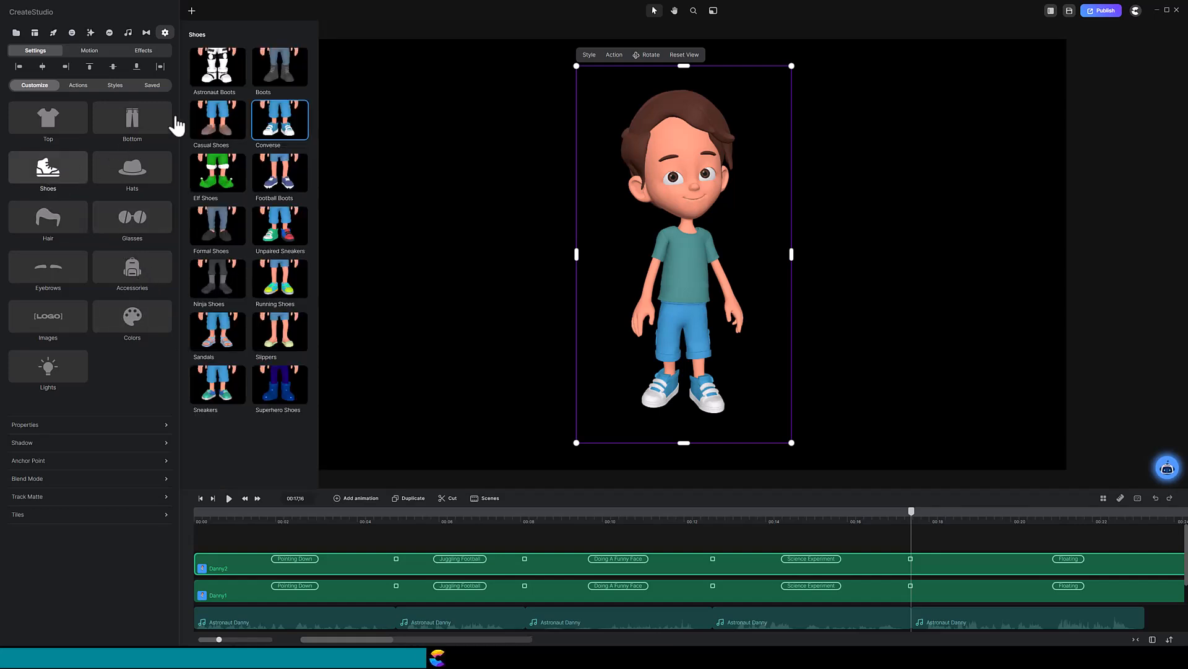
pyautogui.click(215, 79)
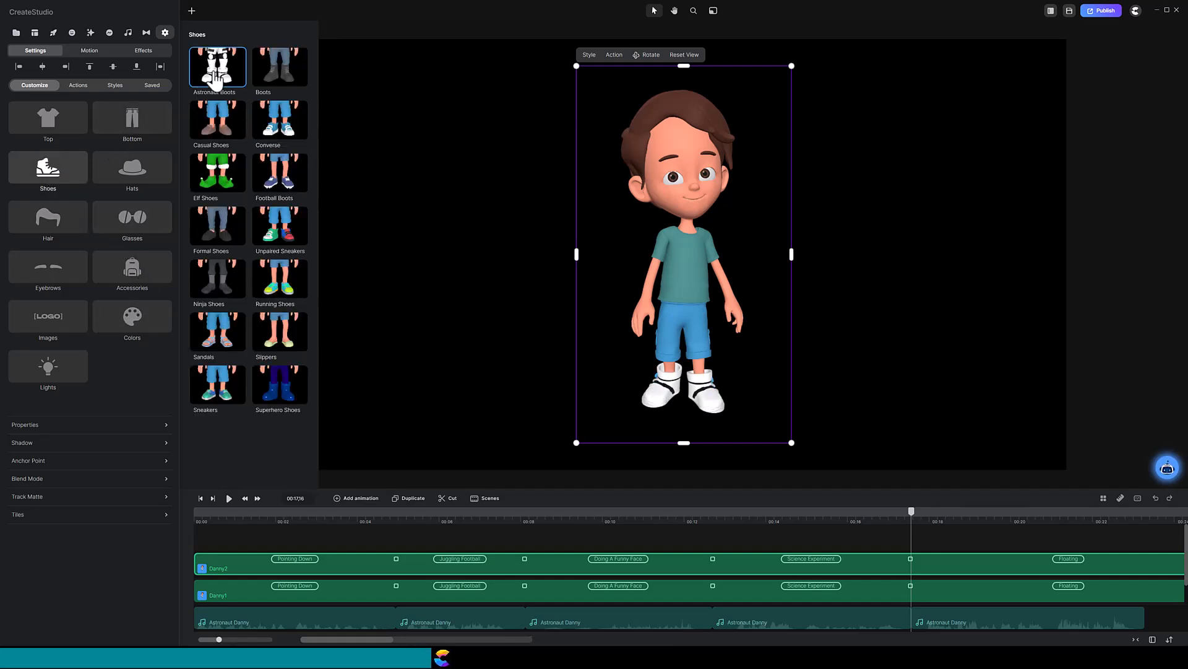
# Add an Opacity animation to the Danny2 layer at 00:02,11 and shorten it to one frame, ending at 00:02,12.
pyautogui.click(293, 519)
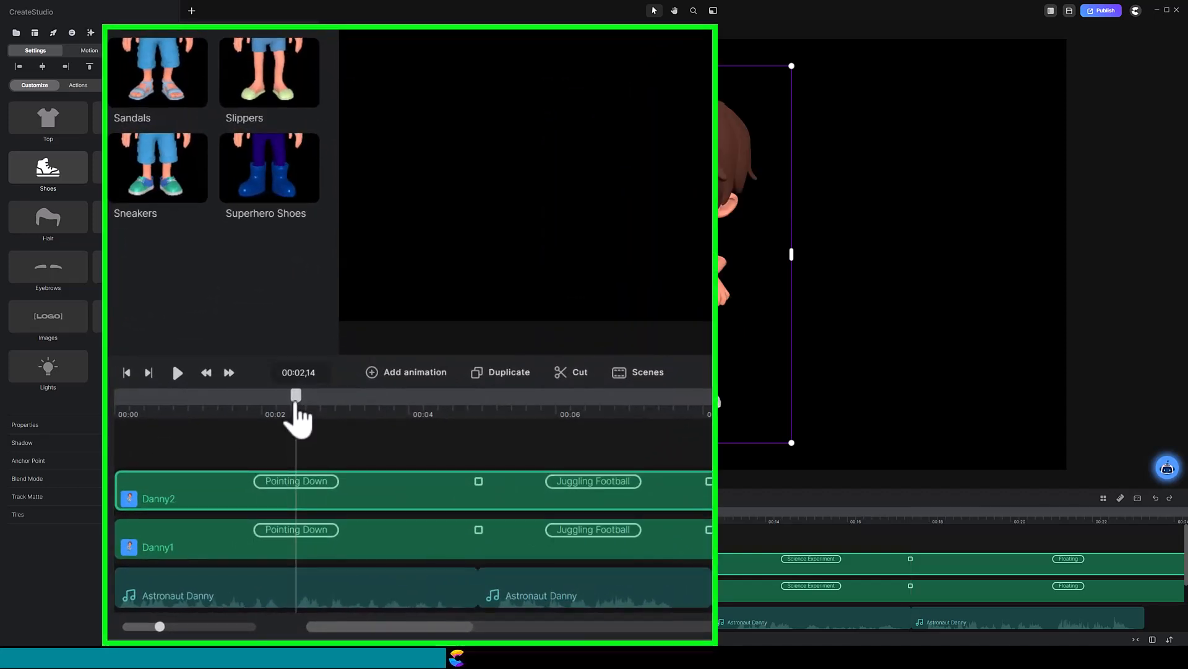
pyautogui.moveTo(295, 404); pyautogui.dragTo(289, 408)
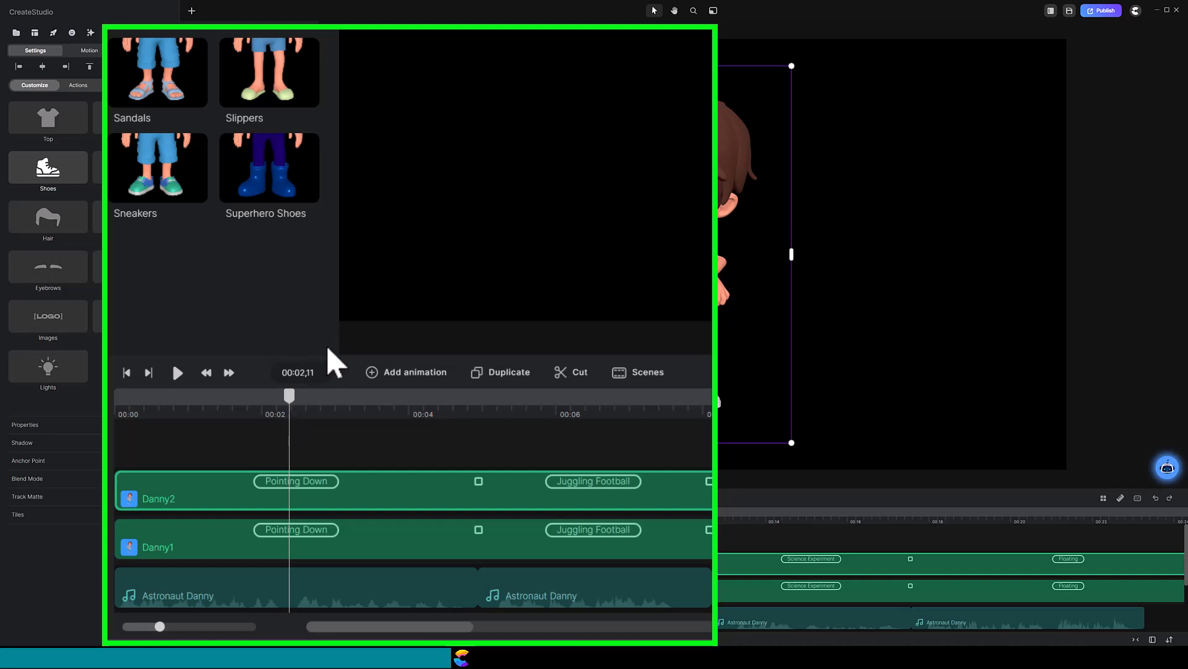
pyautogui.click(407, 374)
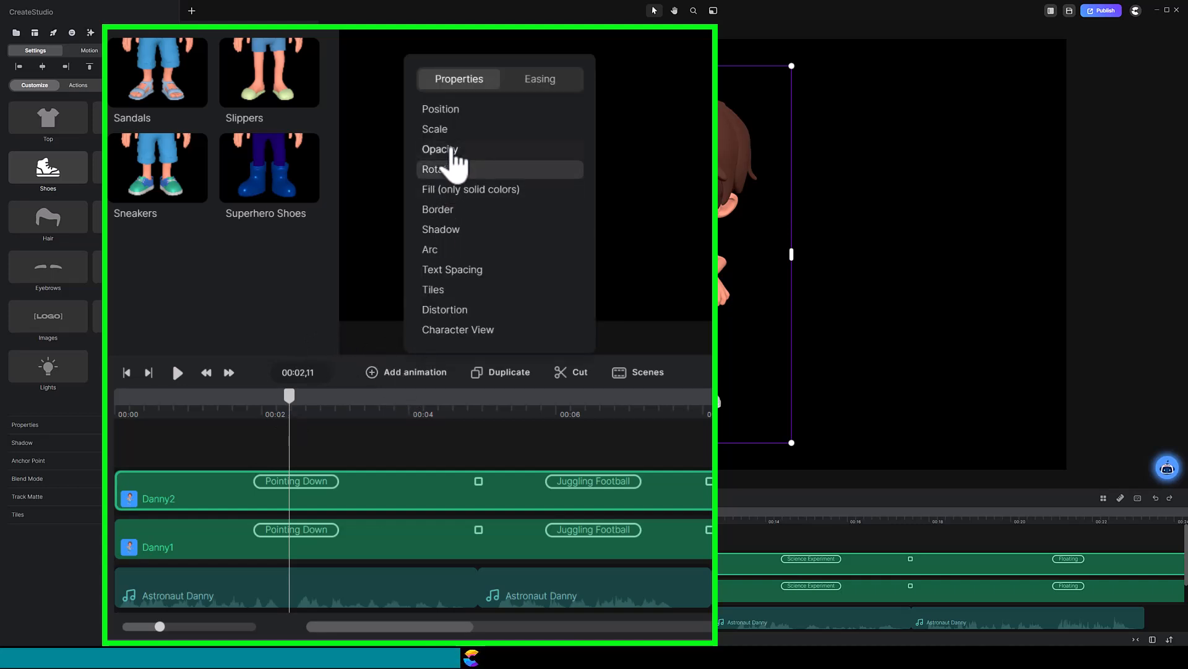
pyautogui.click(455, 154)
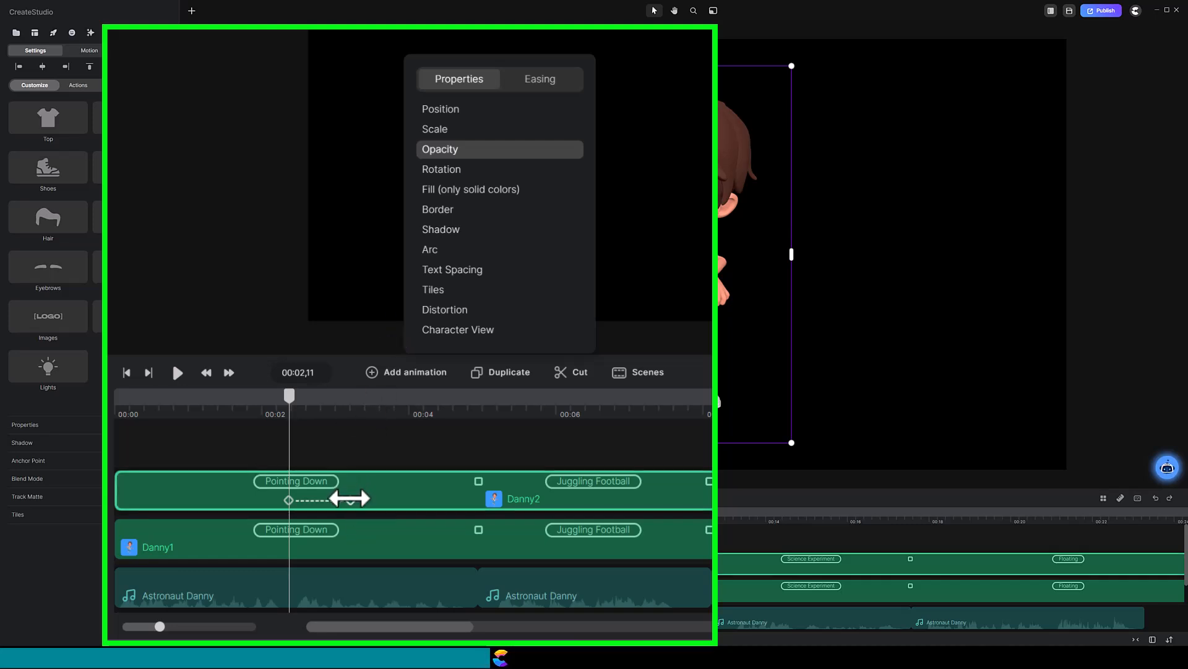
pyautogui.moveTo(348, 499); pyautogui.dragTo(299, 503)
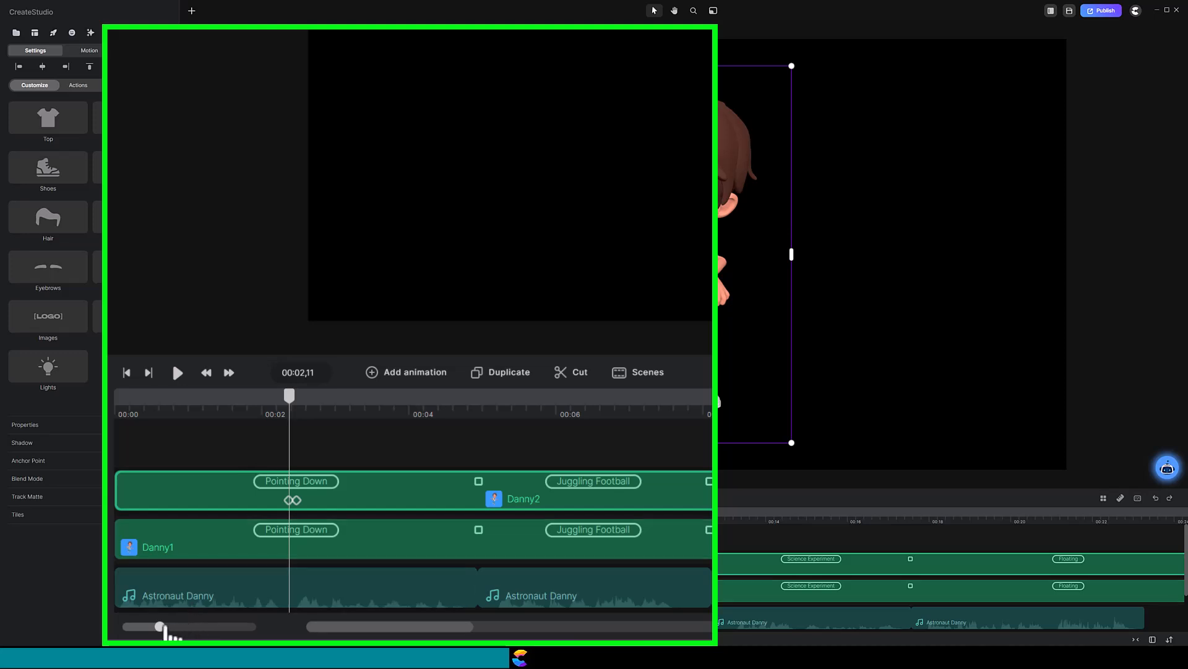
pyautogui.moveTo(167, 626); pyautogui.dragTo(195, 626)
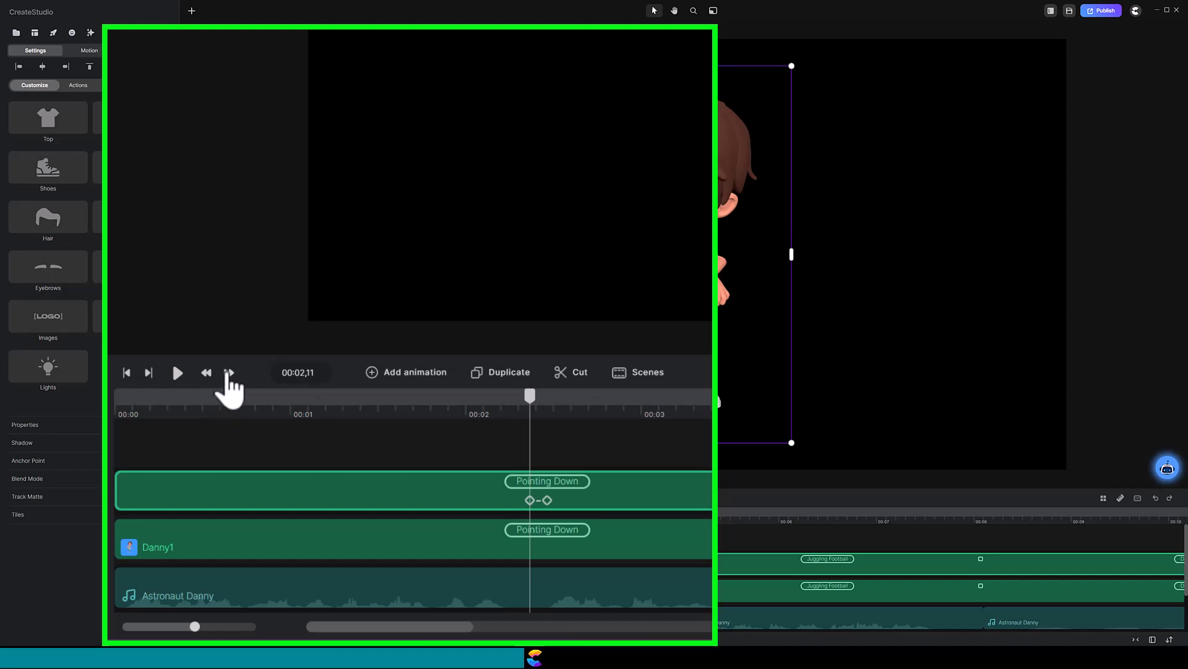
pyautogui.click(229, 372)
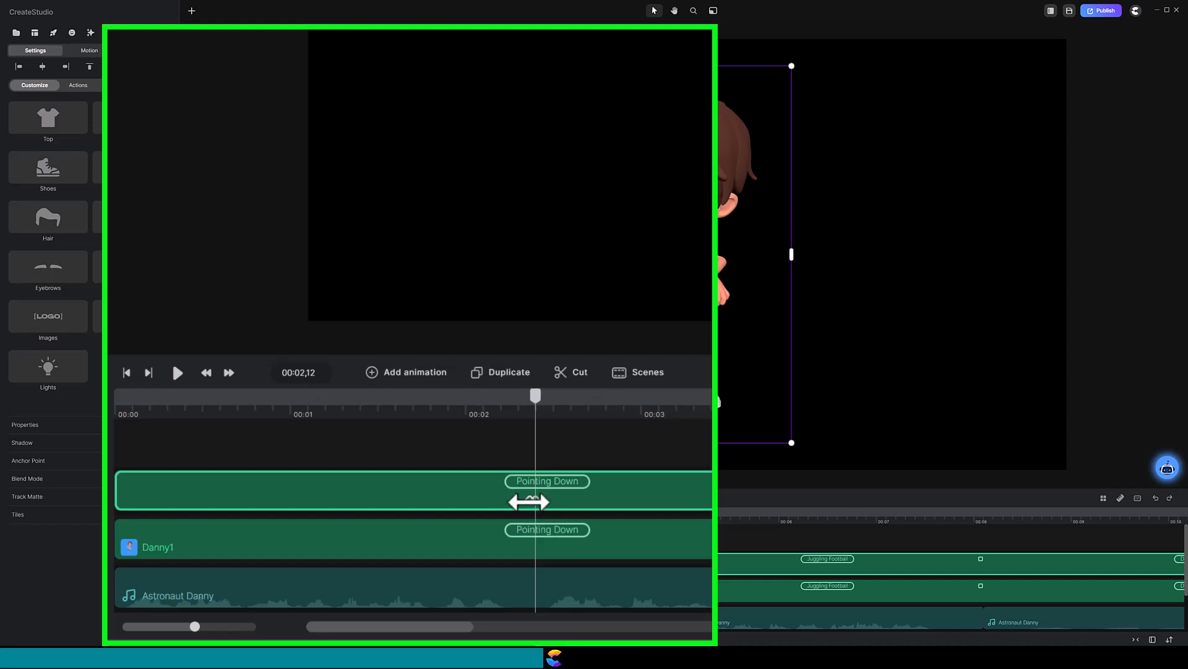
pyautogui.click(529, 500)
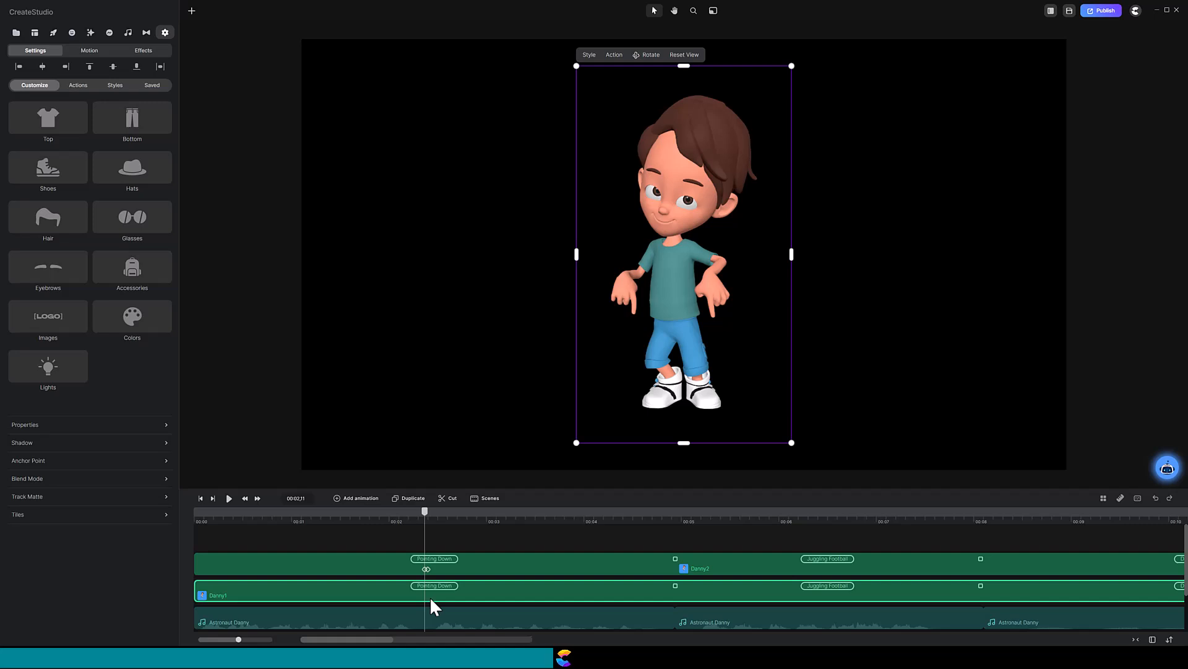
# Add a one-frame Opacity animation to Danny1 at 00:02,11, with opacity 0% at its end keyframe at 00:02,12.
pyautogui.press('o')
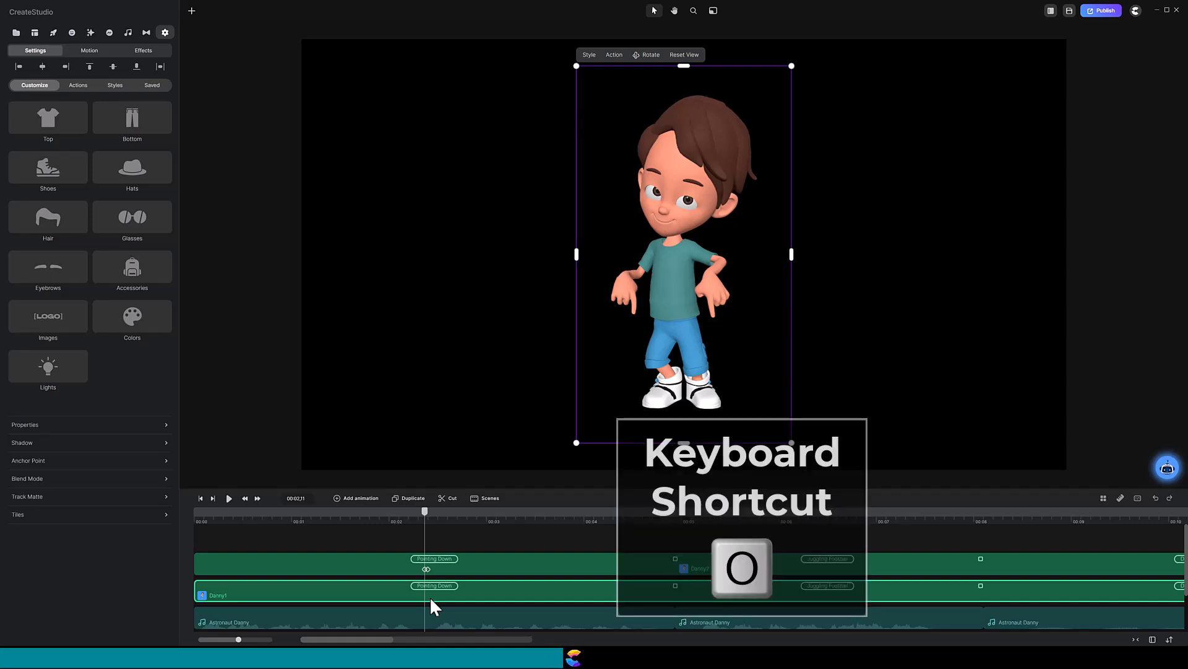
pyautogui.press('o')
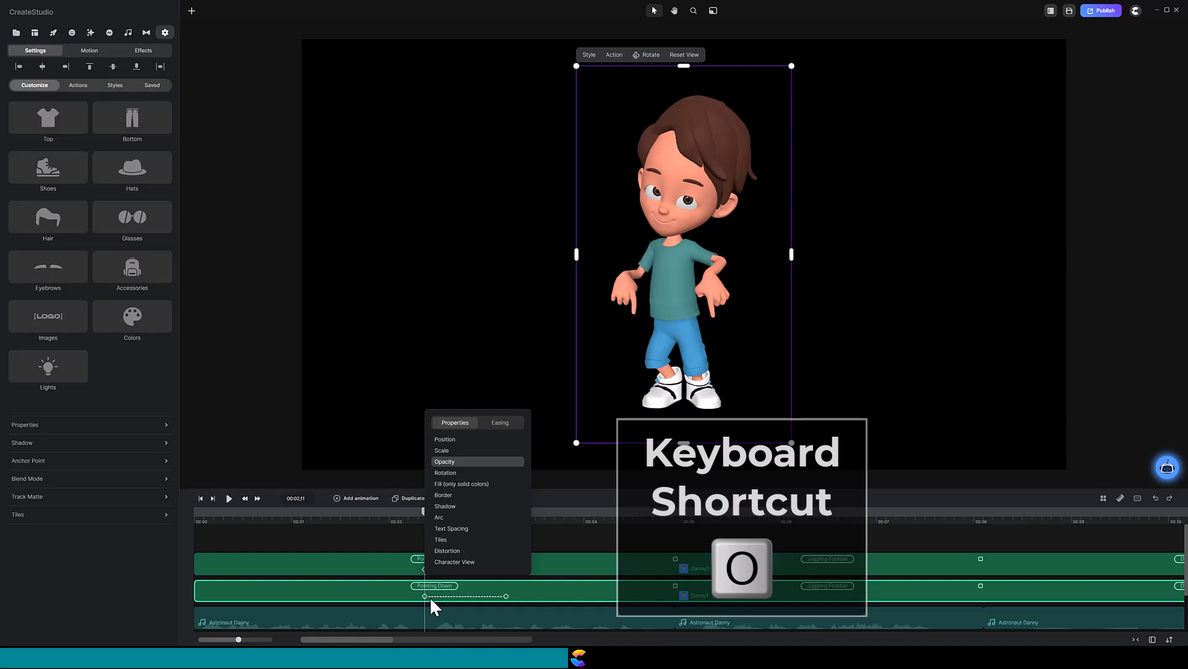
pyautogui.moveTo(507, 596); pyautogui.dragTo(427, 597)
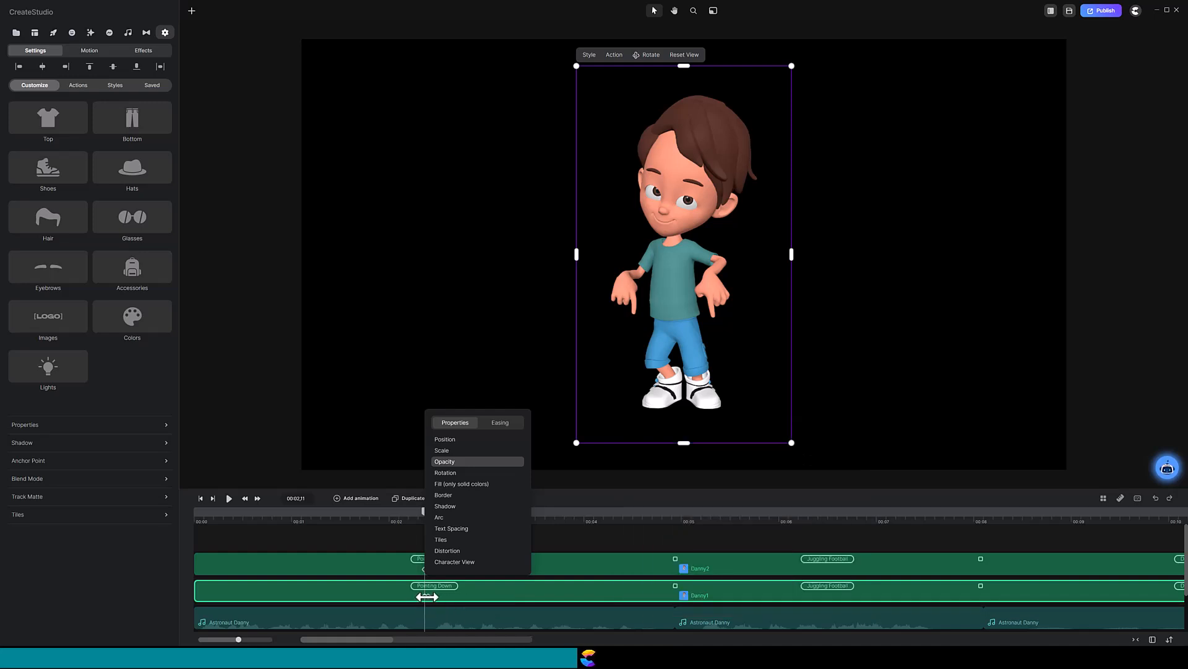
pyautogui.click(141, 427)
pyautogui.moveTo(265, 403); pyautogui.dragTo(177, 405)
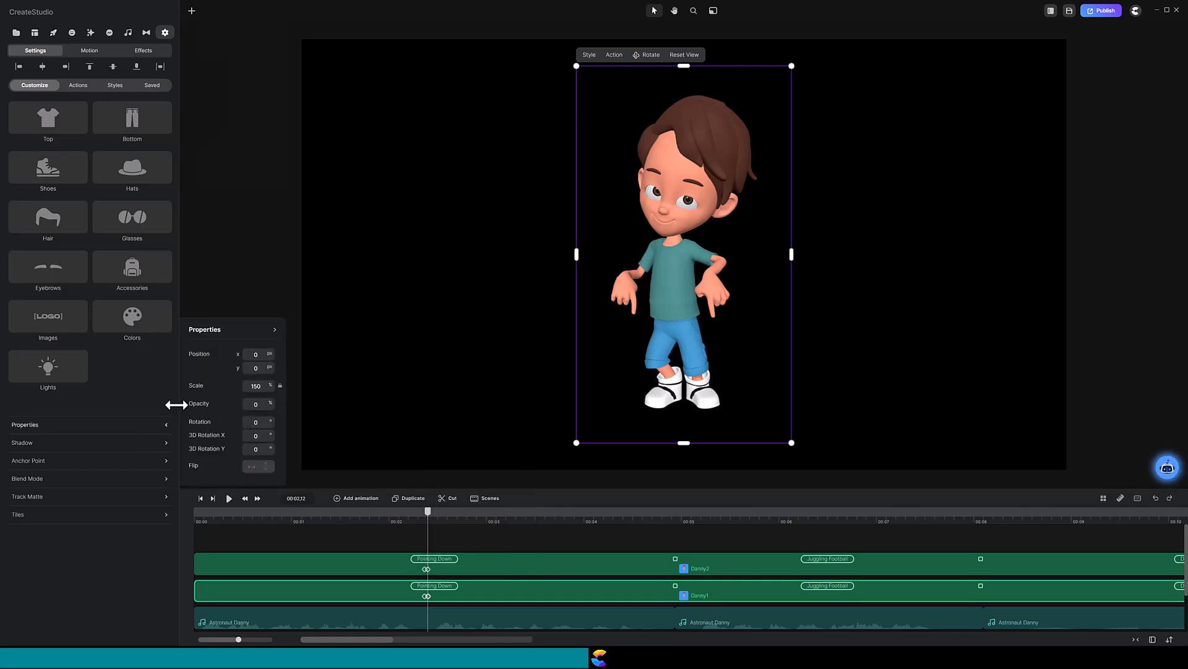
# Set Danny2's opacity to 0% at its start keyframe at 00:02,11.
pyautogui.click(423, 569)
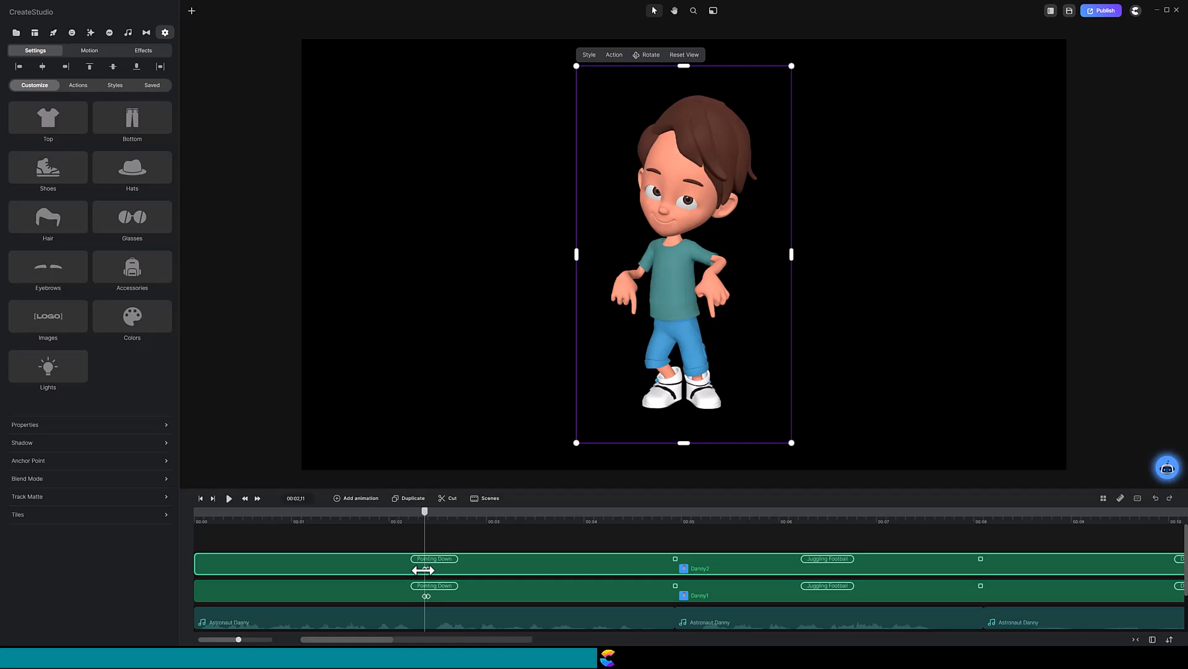
pyautogui.click(117, 427)
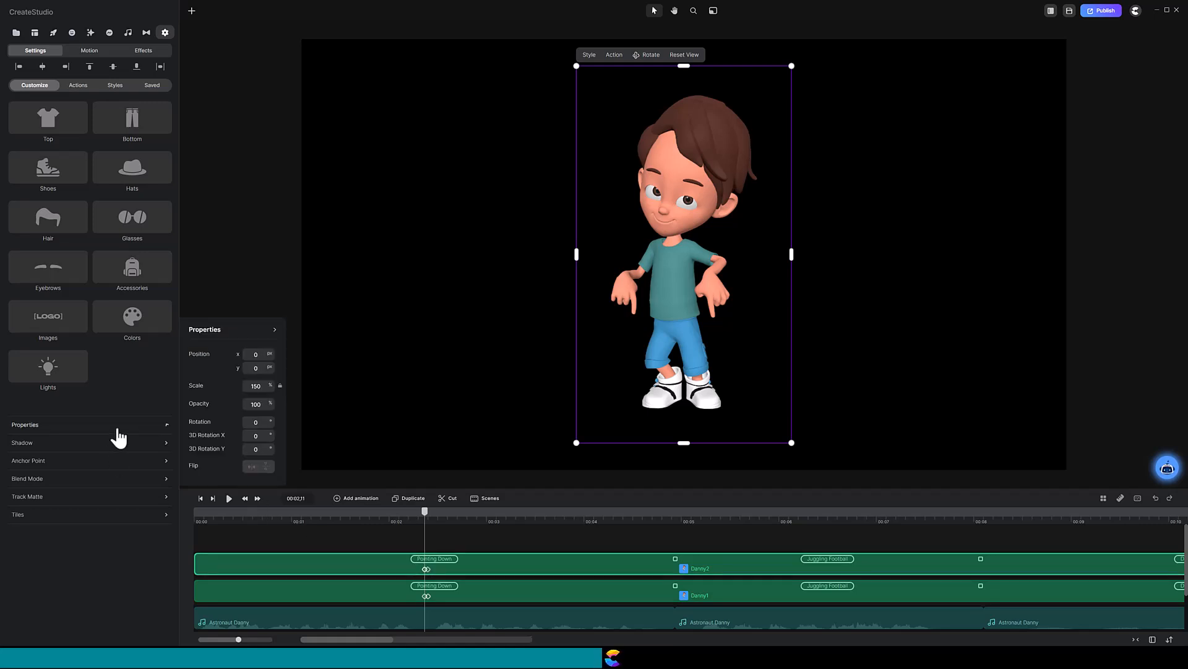
pyautogui.moveTo(268, 406); pyautogui.dragTo(239, 408)
pyautogui.write('0')
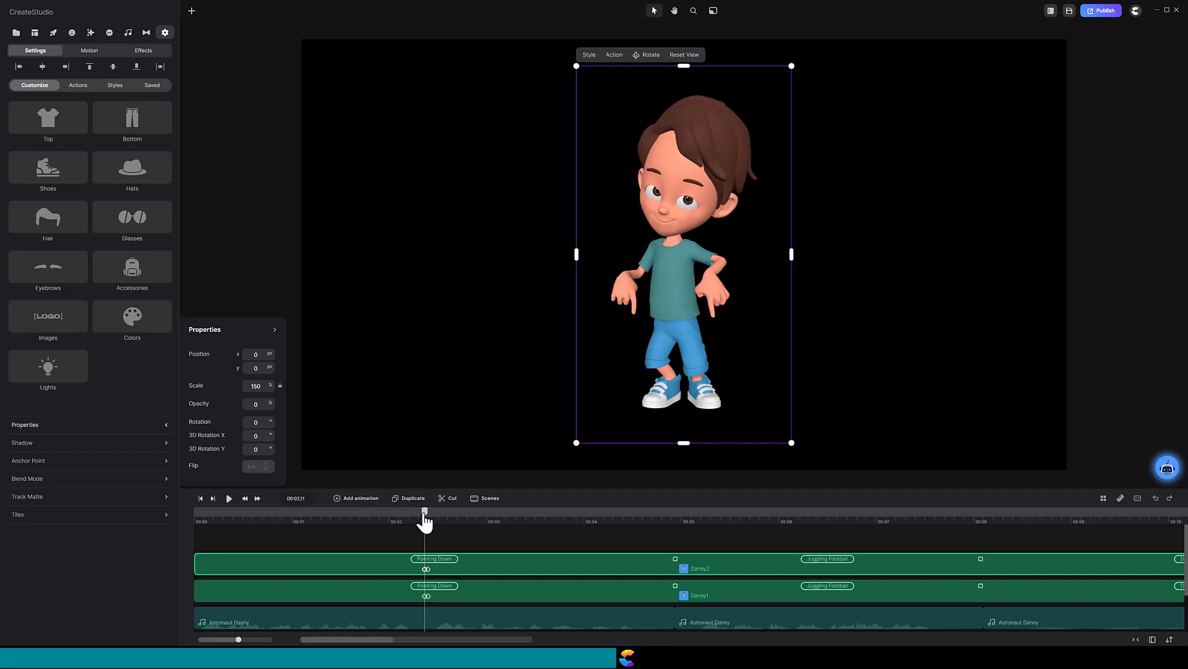
pyautogui.moveTo(425, 514)
pyautogui.mouseDown()
pyautogui.moveTo(437, 520)
pyautogui.moveTo(416, 526)
pyautogui.moveTo(435, 528)
pyautogui.moveTo(427, 521)
pyautogui.mouseUp()
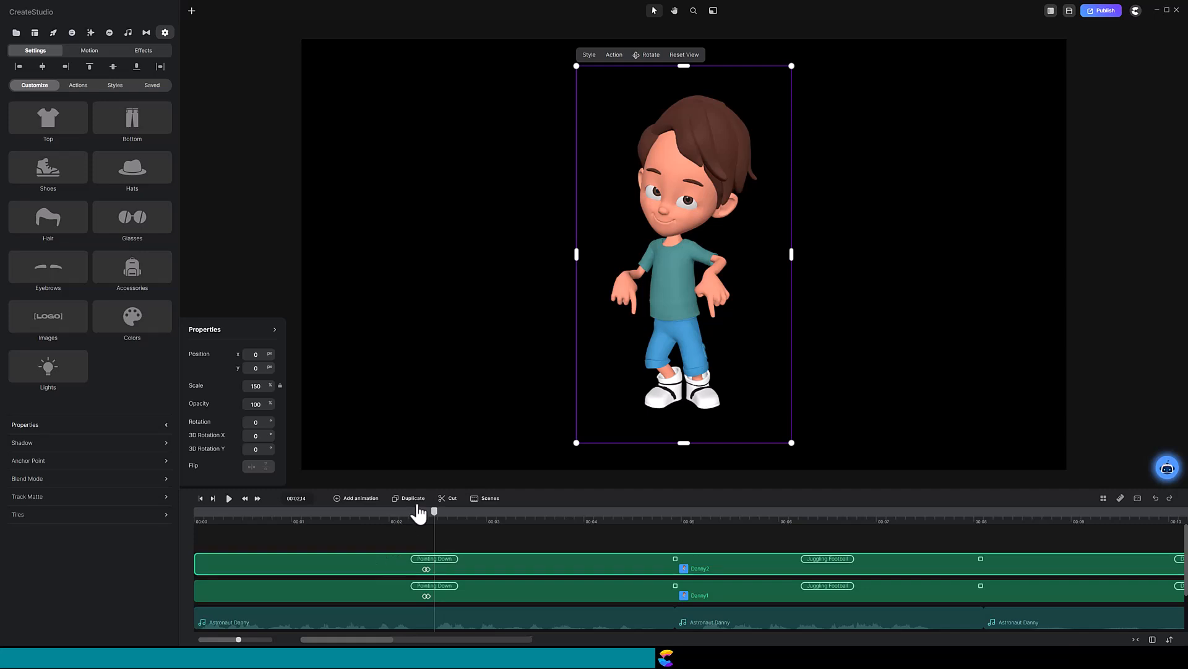
# Duplicate the Danny2 layer and rename the upper copy as Danny3.
pyautogui.click(411, 500)
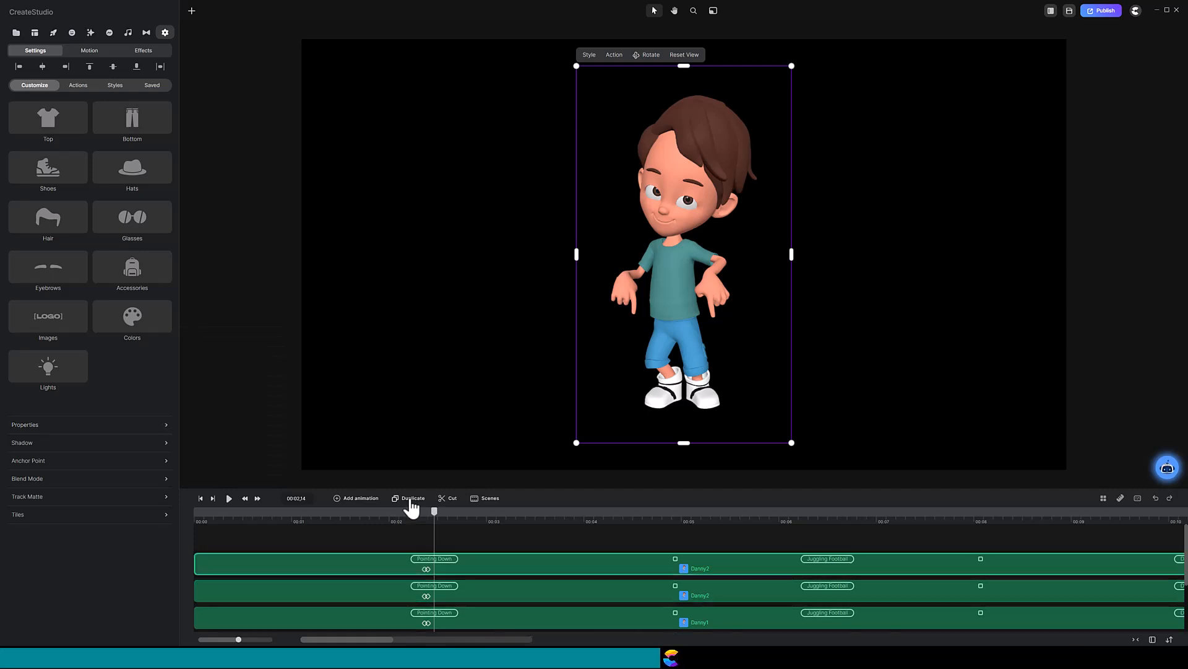
pyautogui.rightClick(349, 575)
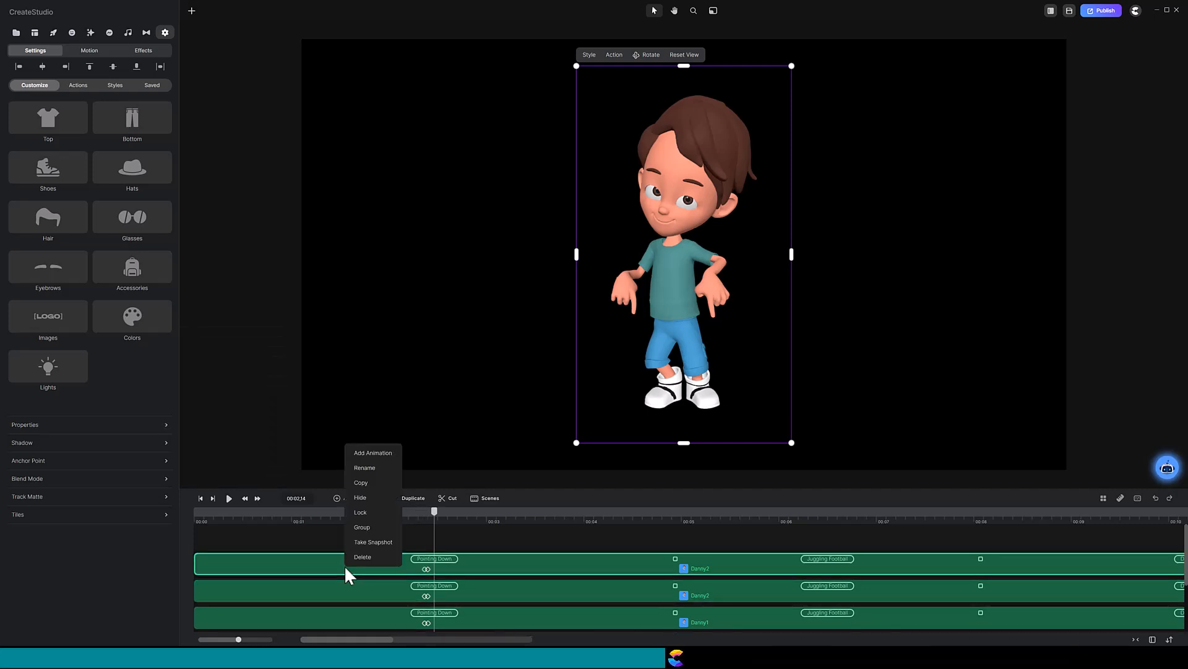
pyautogui.click(375, 471)
pyautogui.write('Danny3')
pyautogui.press('Return')
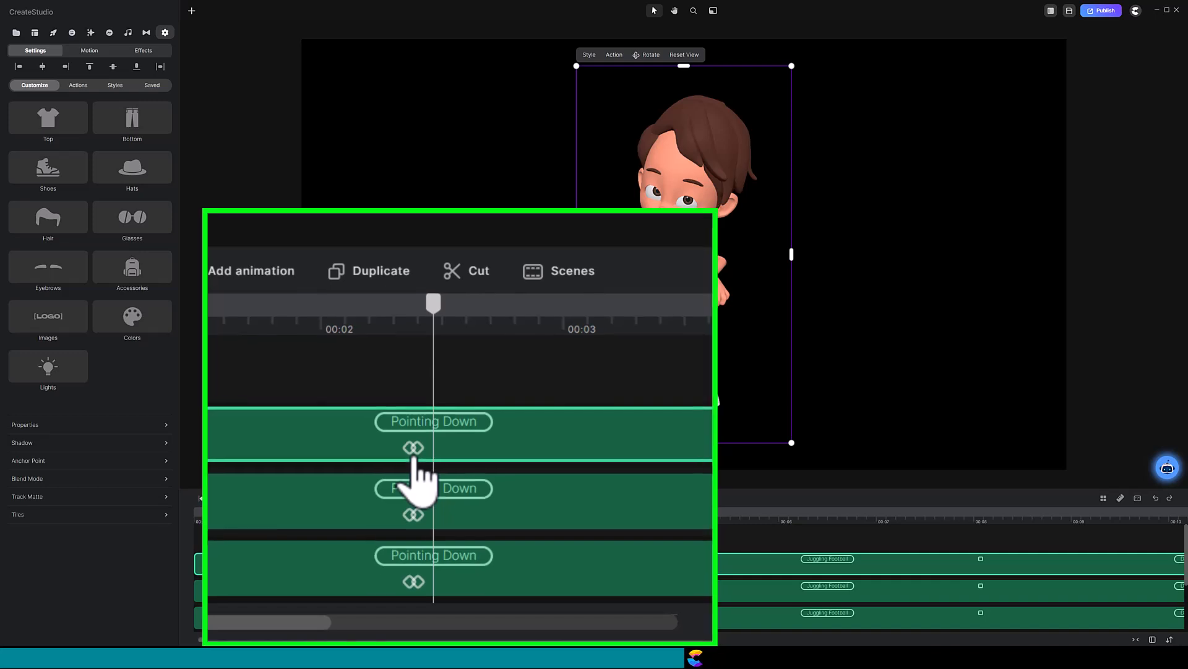
# Move Danny3's pair of opacity keyframes so it starts at 00:04,26, just before the first action boundary.
pyautogui.moveTo(428, 573); pyautogui.dragTo(671, 576)
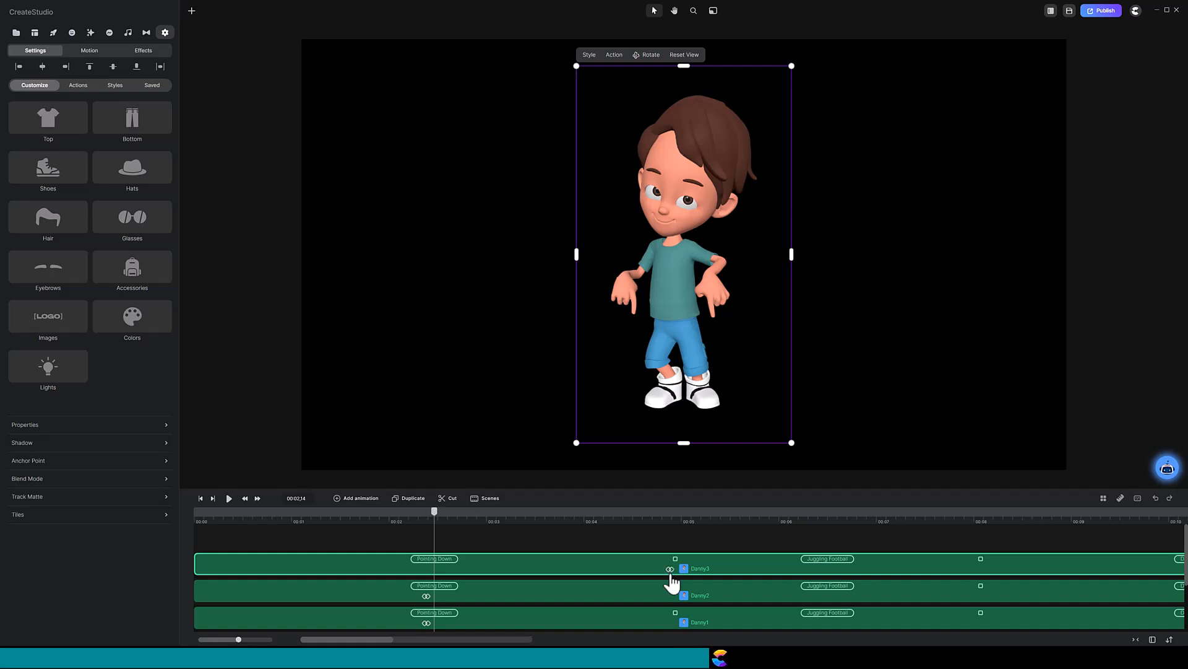
pyautogui.click(671, 575)
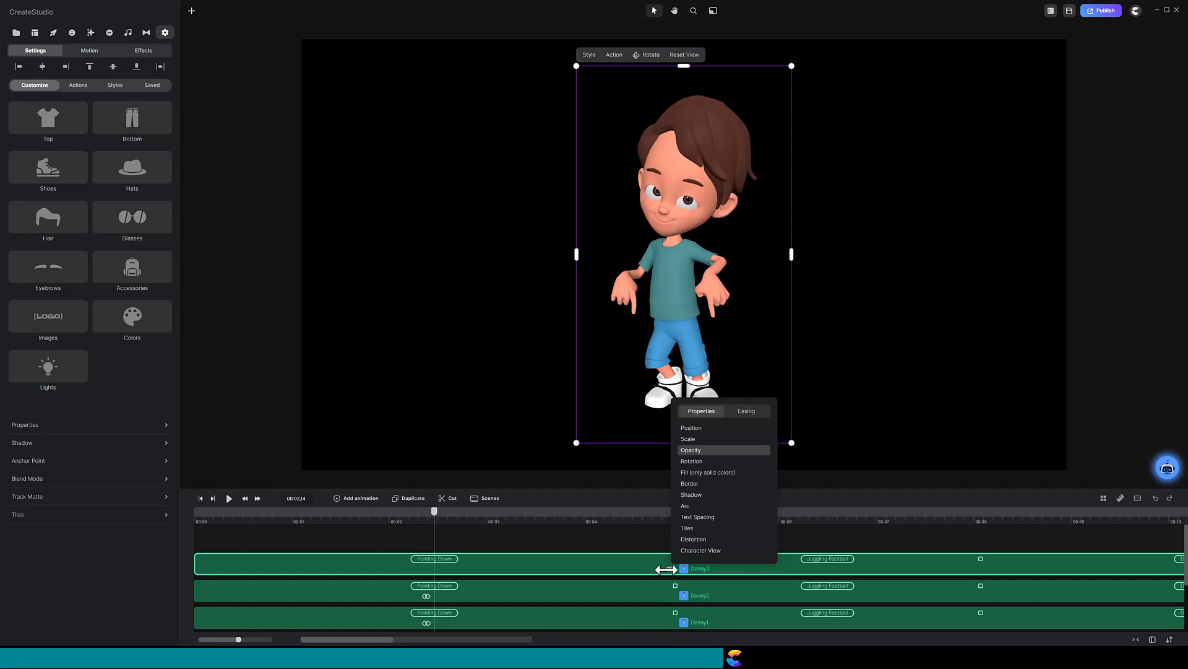
pyautogui.click(667, 569)
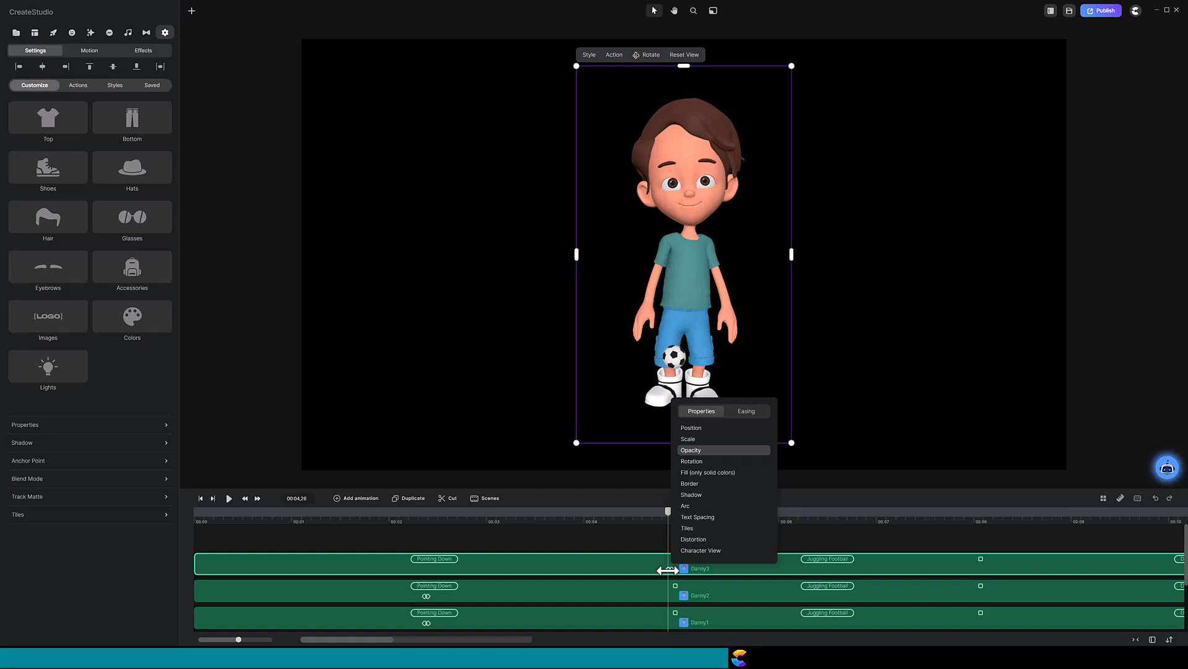
# Add a one-frame Opacity animation to Danny2 from 00:04,26 to 00:04,27 that hides the layer at its end keyframe.
pyautogui.click(663, 598)
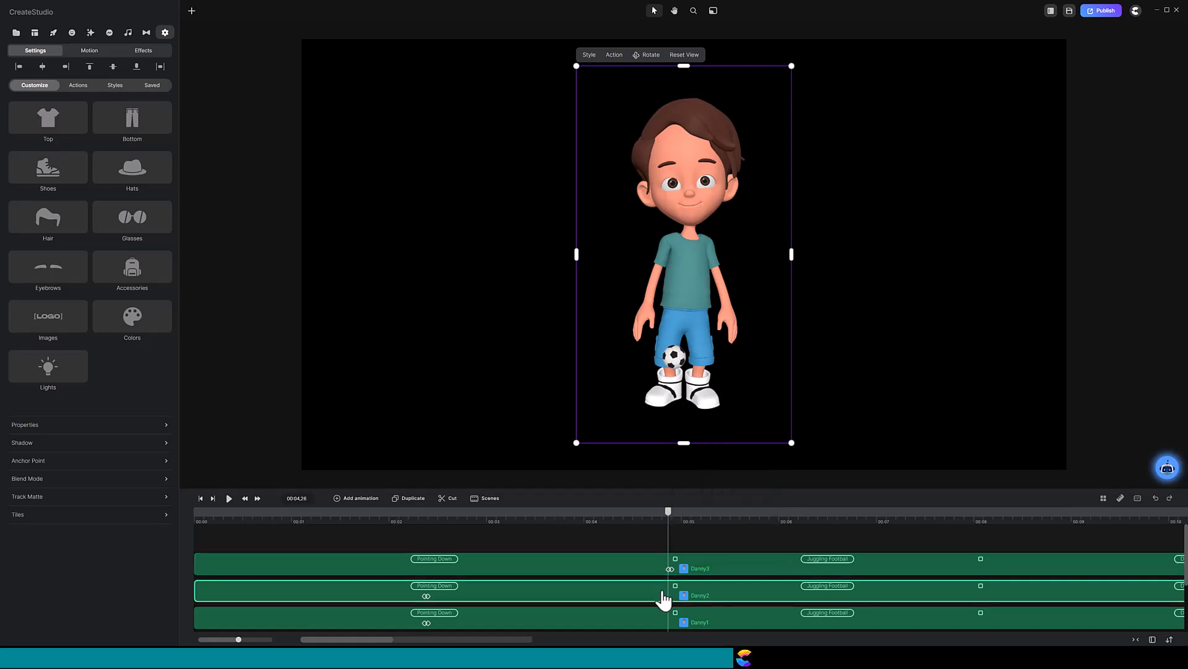
pyautogui.press('o')
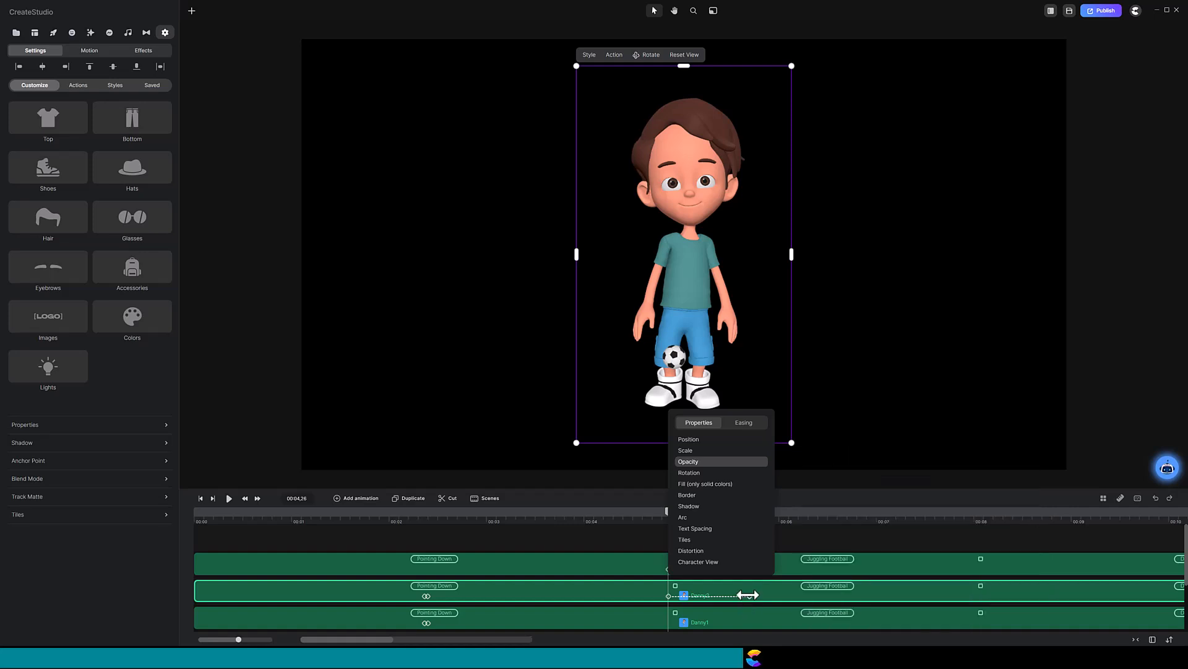
pyautogui.moveTo(749, 595); pyautogui.dragTo(656, 593)
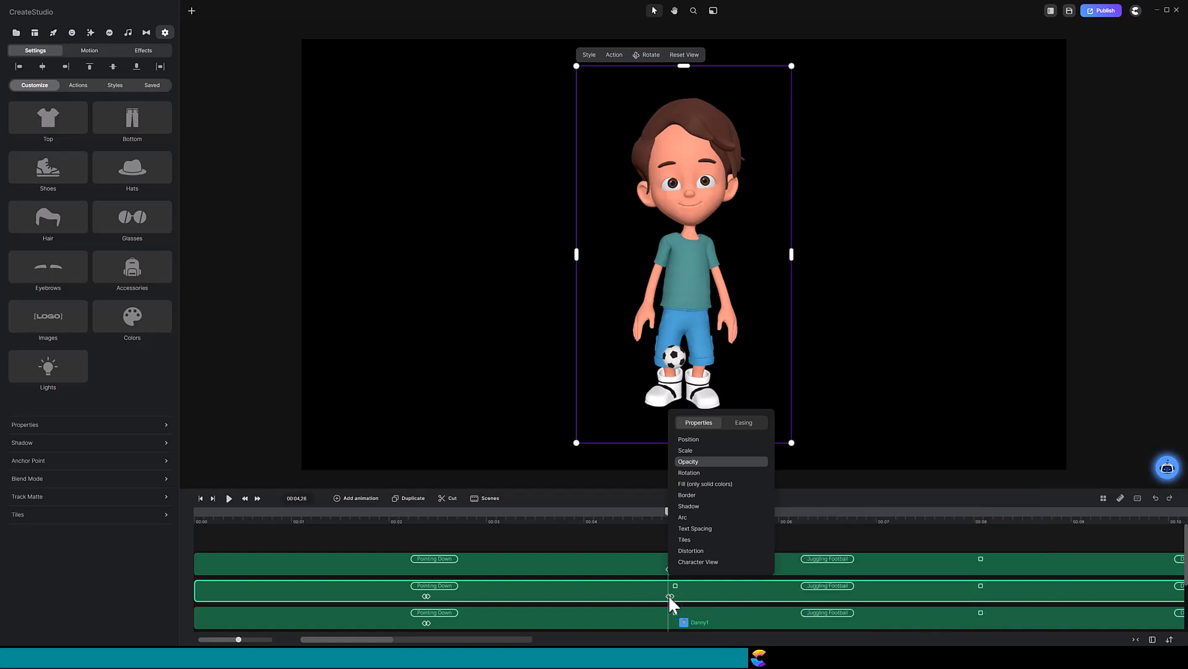
pyautogui.click(671, 597)
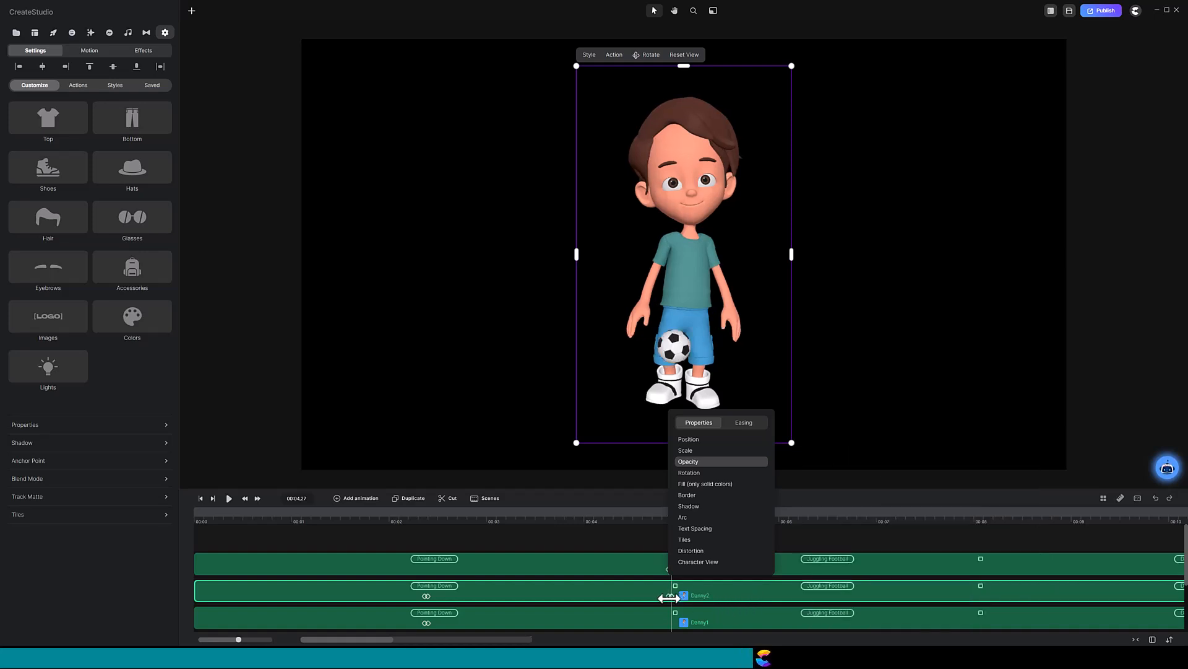
pyautogui.click(140, 427)
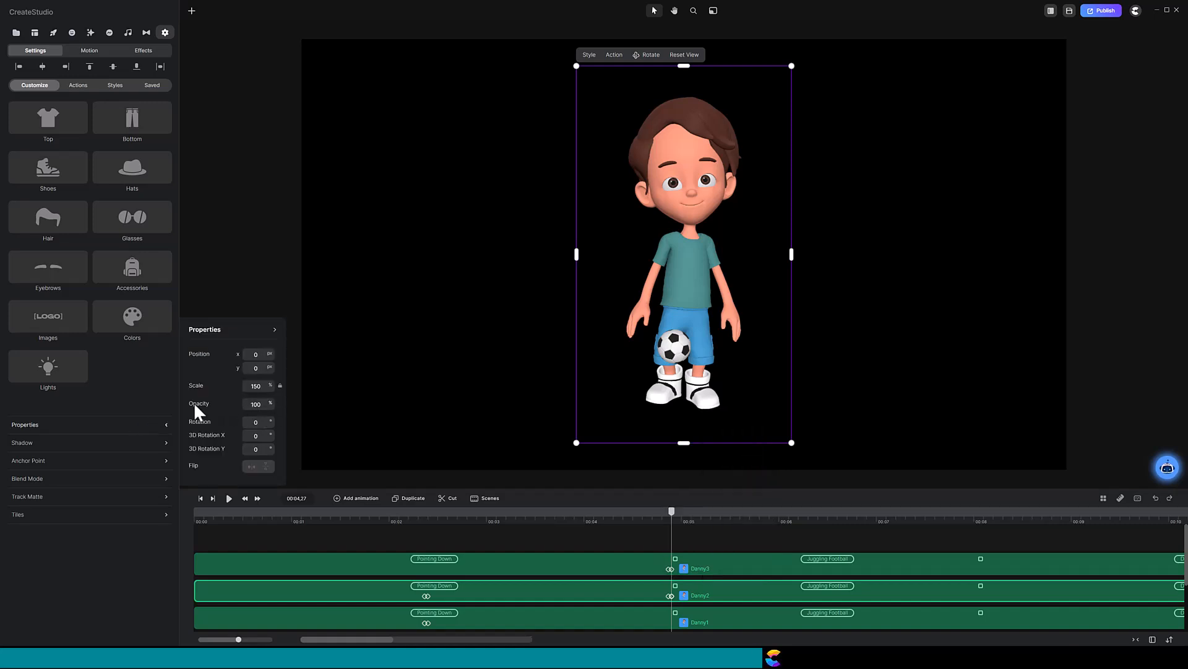
# Change the Danny3 character's bottom to Astronaut Pants.
pyautogui.click(718, 566)
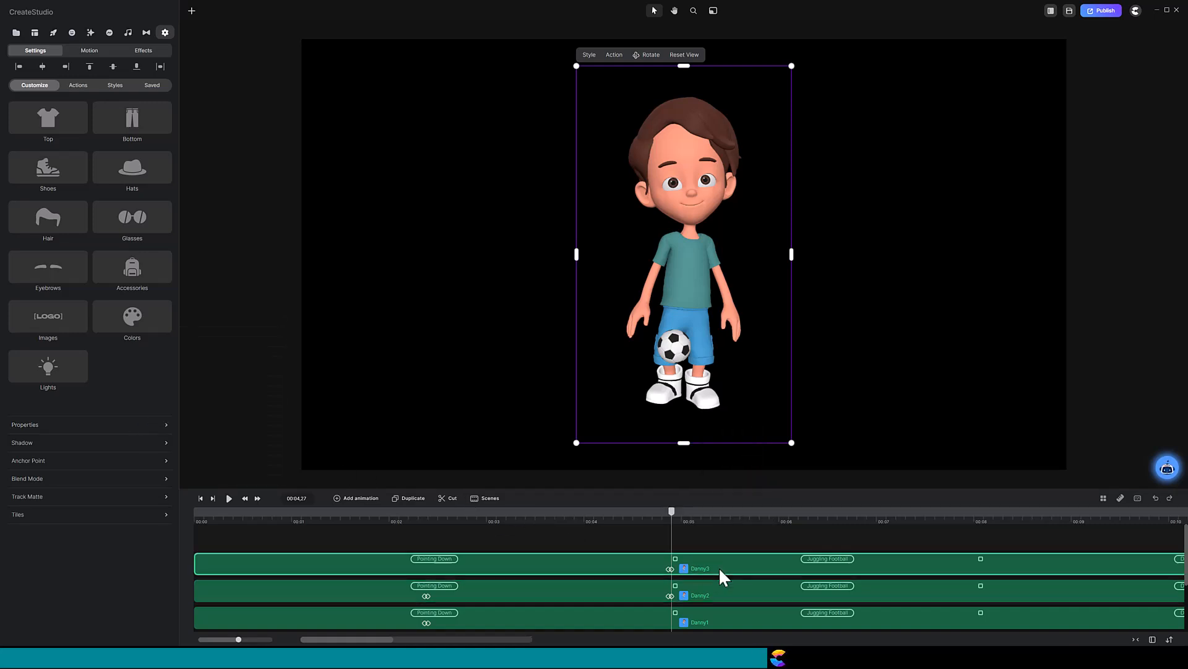
pyautogui.click(160, 119)
pyautogui.click(229, 74)
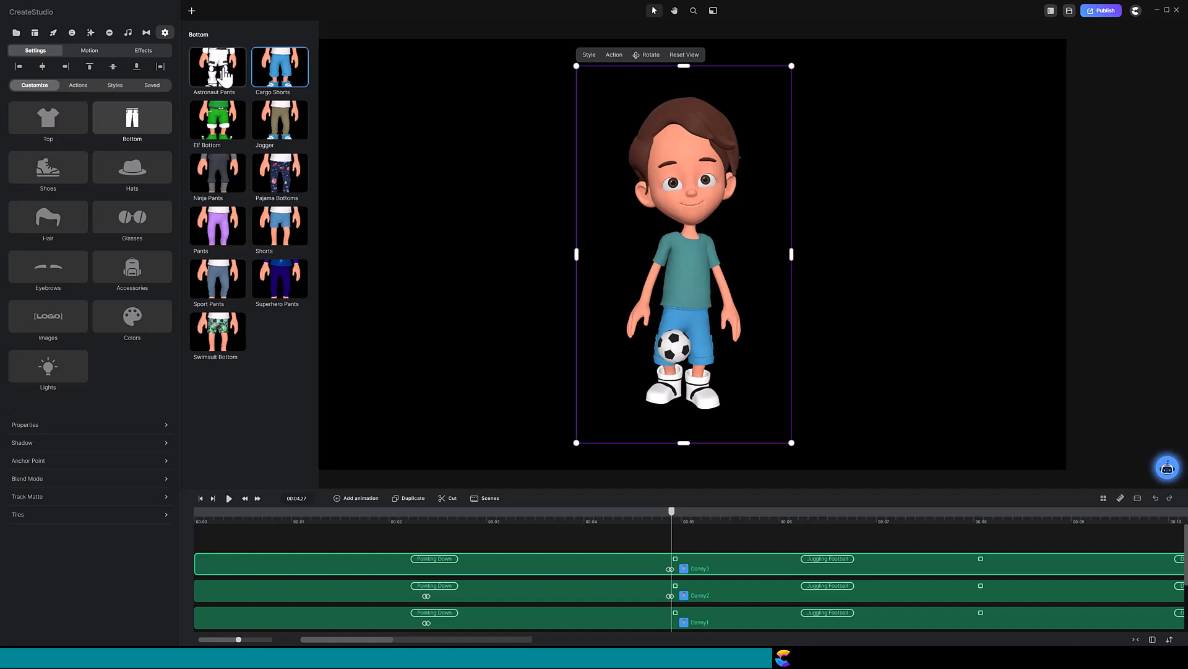
# Duplicate the Danny3 layer and rename the upper copy as Danny4.
pyautogui.moveTo(672, 523); pyautogui.dragTo(665, 523)
pyautogui.rightClick(546, 563)
pyautogui.click(577, 470)
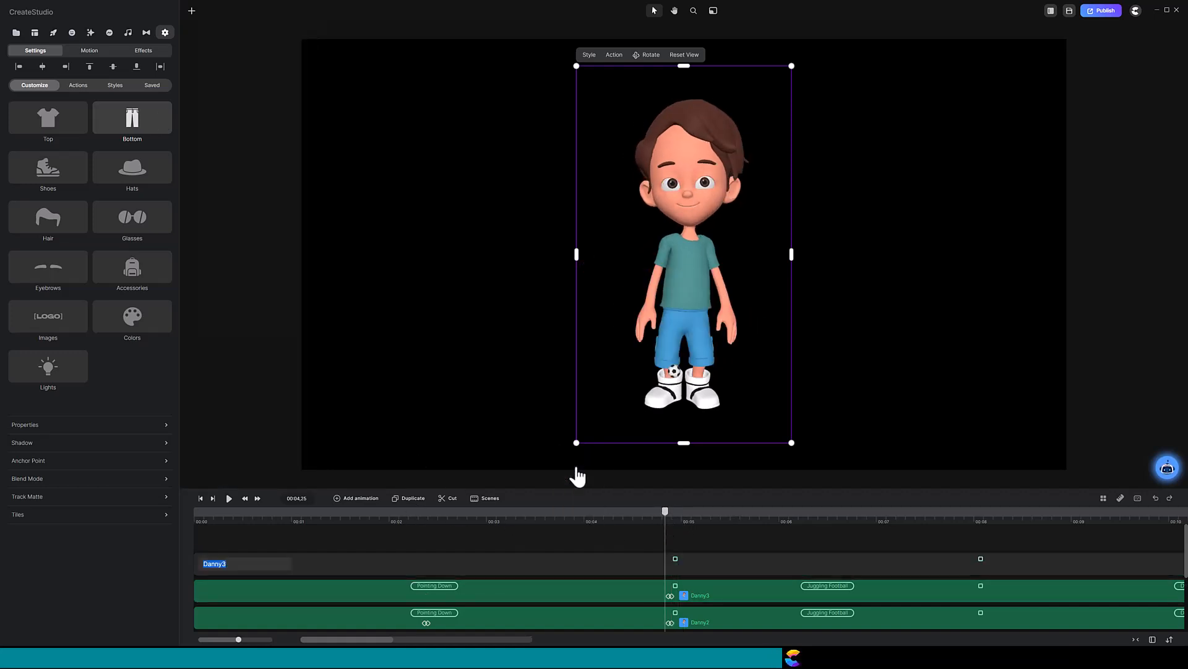
pyautogui.write('Danny4')
pyautogui.press('Return')
# Move Danny4's pair of opacity keyframes so it starts at 00:08,01, at the end of the Juggling Football action.
pyautogui.moveTo(670, 573); pyautogui.dragTo(982, 572)
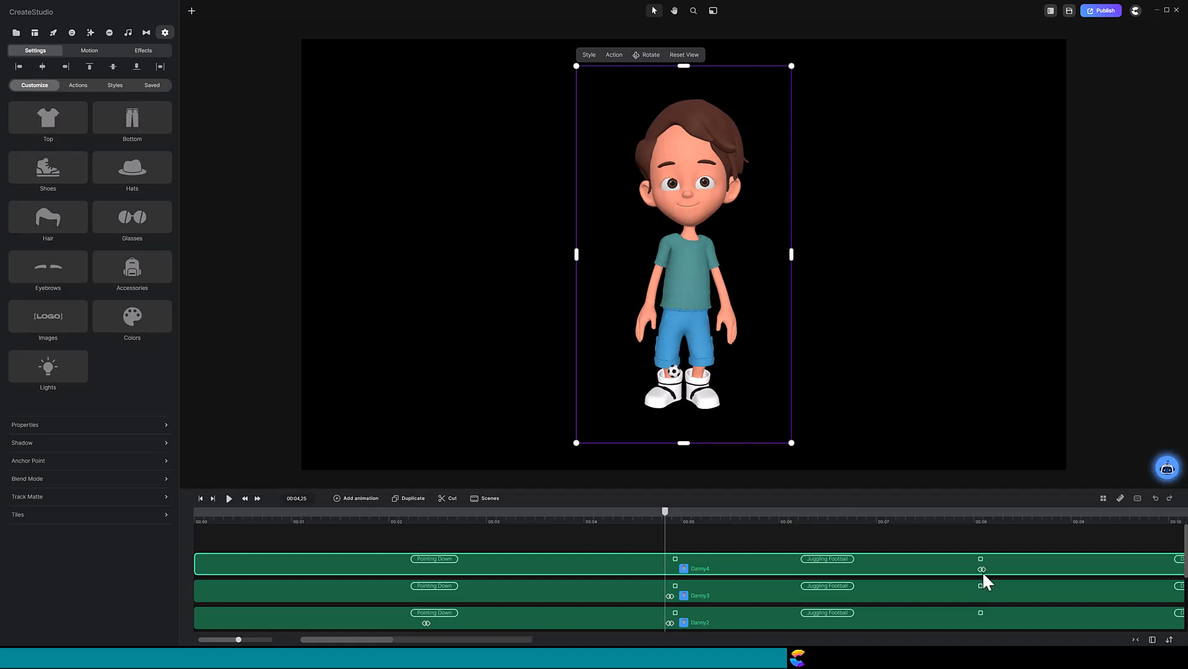
pyautogui.click(977, 568)
pyautogui.click(977, 522)
# Add a one-frame Opacity animation to Danny3 from 00:08,01 to 00:08,02 that hides the layer at its end keyframe.
pyautogui.click(947, 588)
pyautogui.press('a')
pyautogui.moveTo(1059, 596); pyautogui.dragTo(981, 596)
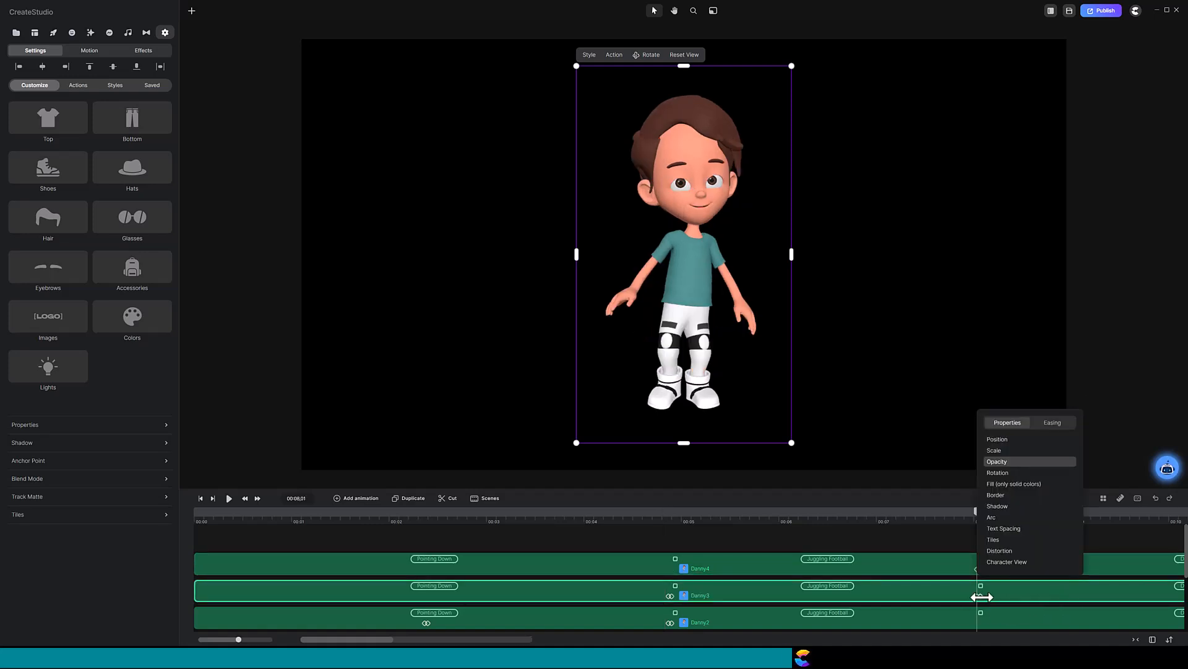
pyautogui.click(981, 596)
pyautogui.click(93, 425)
pyautogui.moveTo(263, 406); pyautogui.dragTo(198, 406)
# Change the Danny4 character's top to Astronaut Top.
pyautogui.click(1020, 566)
pyautogui.click(48, 118)
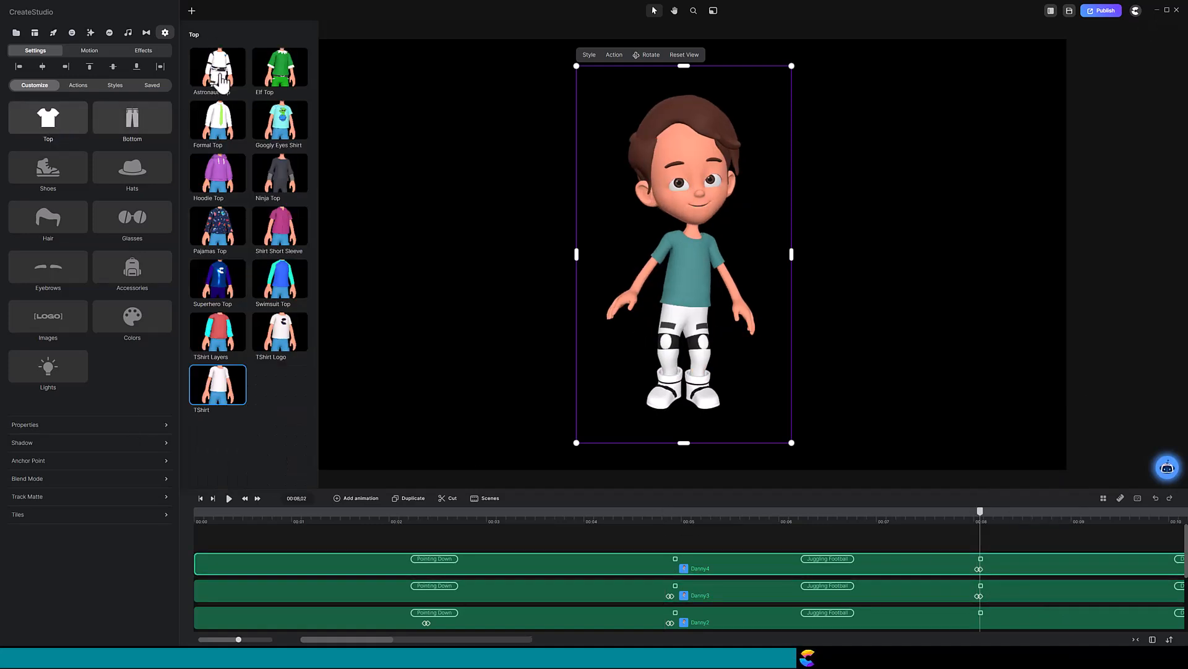
pyautogui.click(218, 67)
# Duplicate the Danny4 layer and rename the upper copy as Danny5.
pyautogui.click(989, 520)
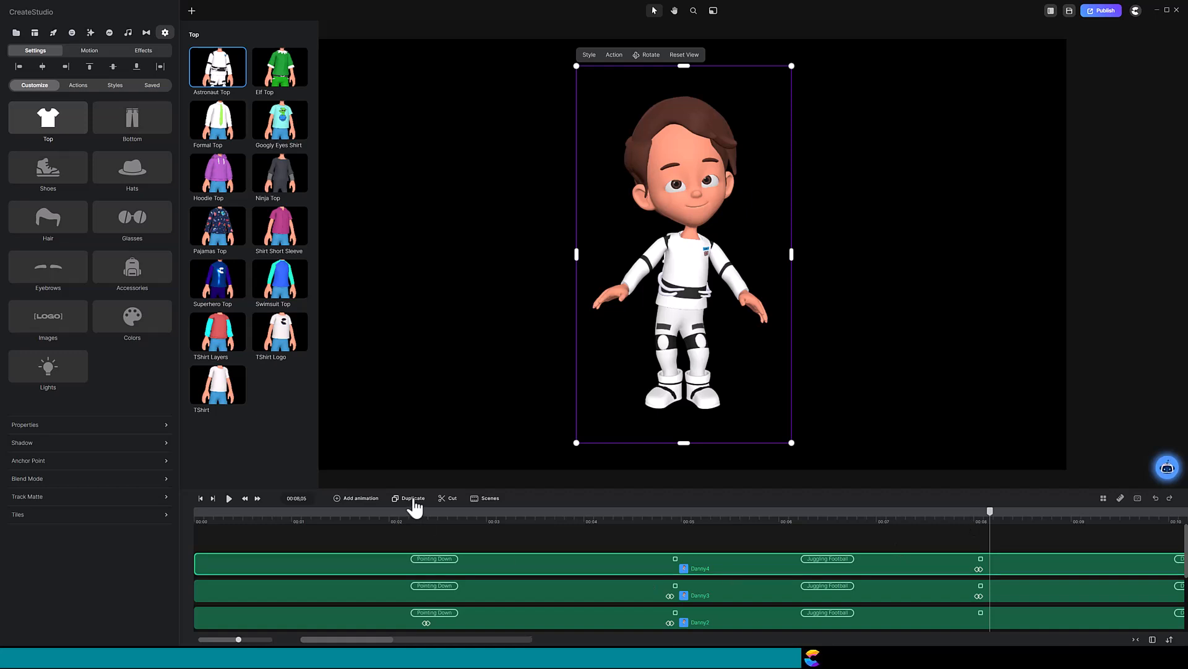
pyautogui.rightClick(524, 573)
pyautogui.click(549, 480)
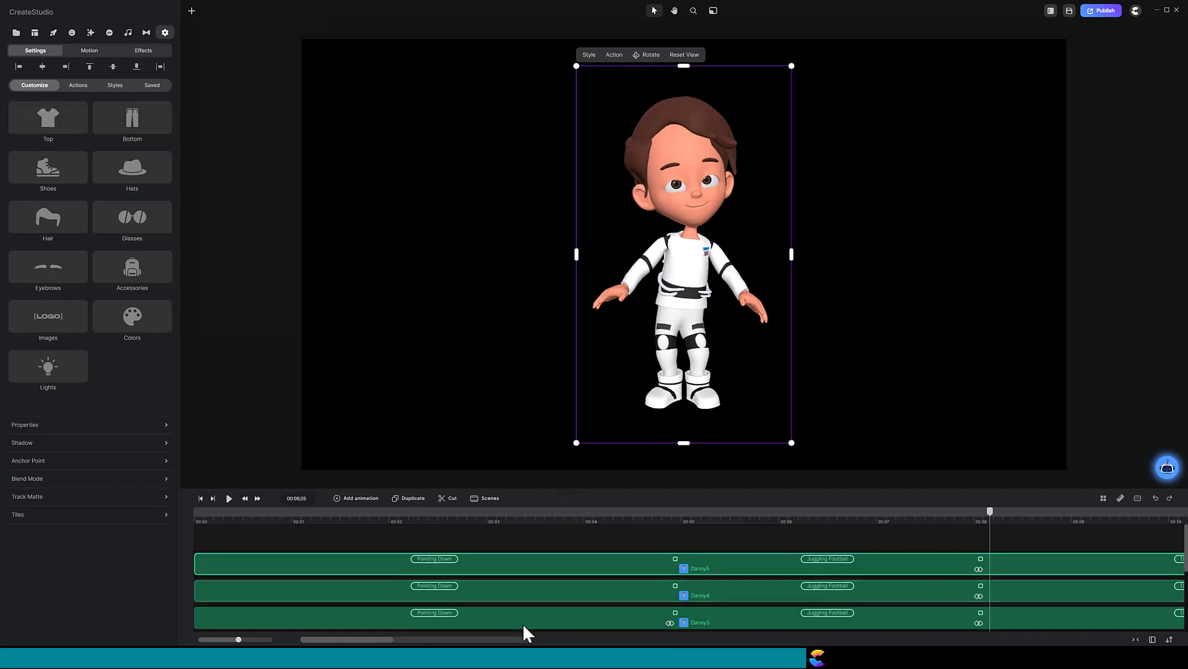
# Move Danny5's pair of opacity keyframes so it starts at 00:12,18, at the end of the Doing A Funny Face action.
pyautogui.hscroll(5, 528, 619)
pyautogui.moveTo(351, 571); pyautogui.dragTo(796, 574)
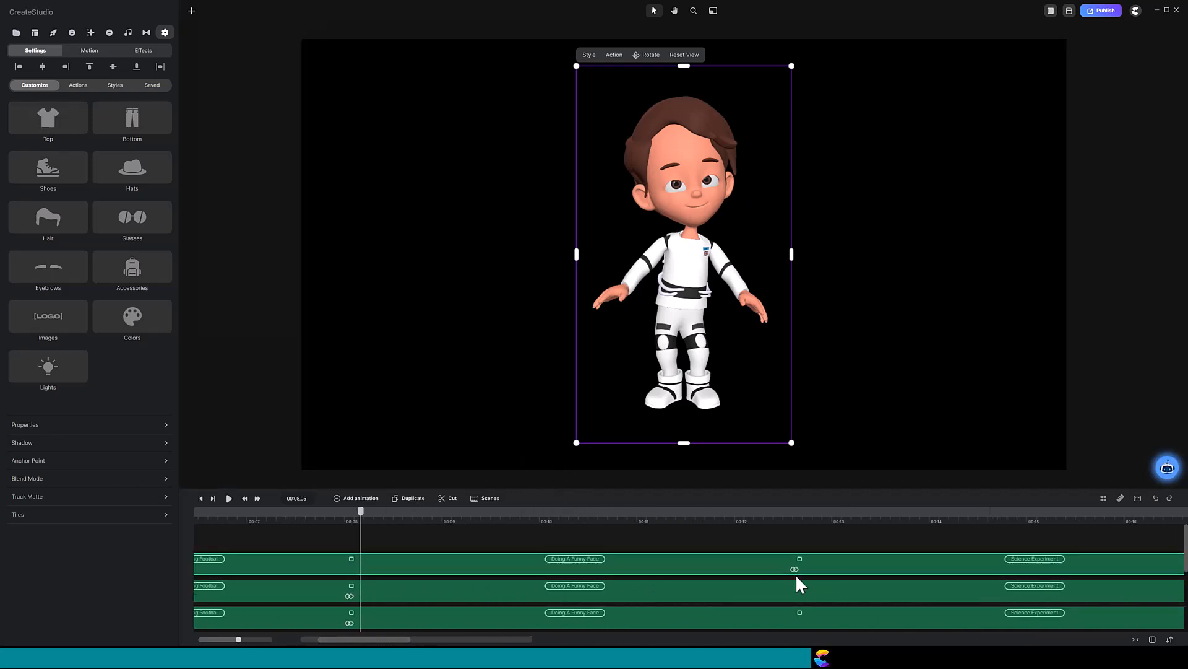
pyautogui.click(794, 569)
# Add a one-frame Opacity animation to Danny4 from 00:12,18 to 00:12,19 that hides the layer at its end keyframe.
pyautogui.click(791, 593)
pyautogui.hotkey('shift', 'o')
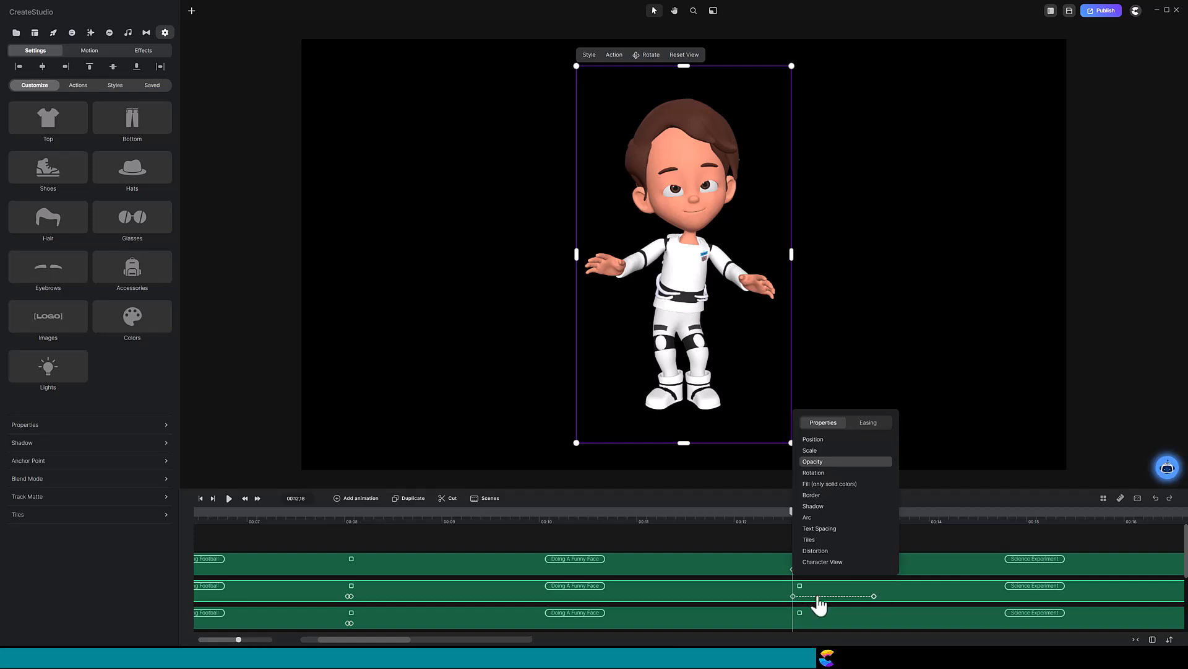
pyautogui.moveTo(873, 596); pyautogui.dragTo(796, 596)
pyautogui.click(163, 421)
pyautogui.moveTo(249, 405); pyautogui.dragTo(195, 407)
# Add the Astronaut Gloves accessory to the Danny5 character.
pyautogui.click(828, 566)
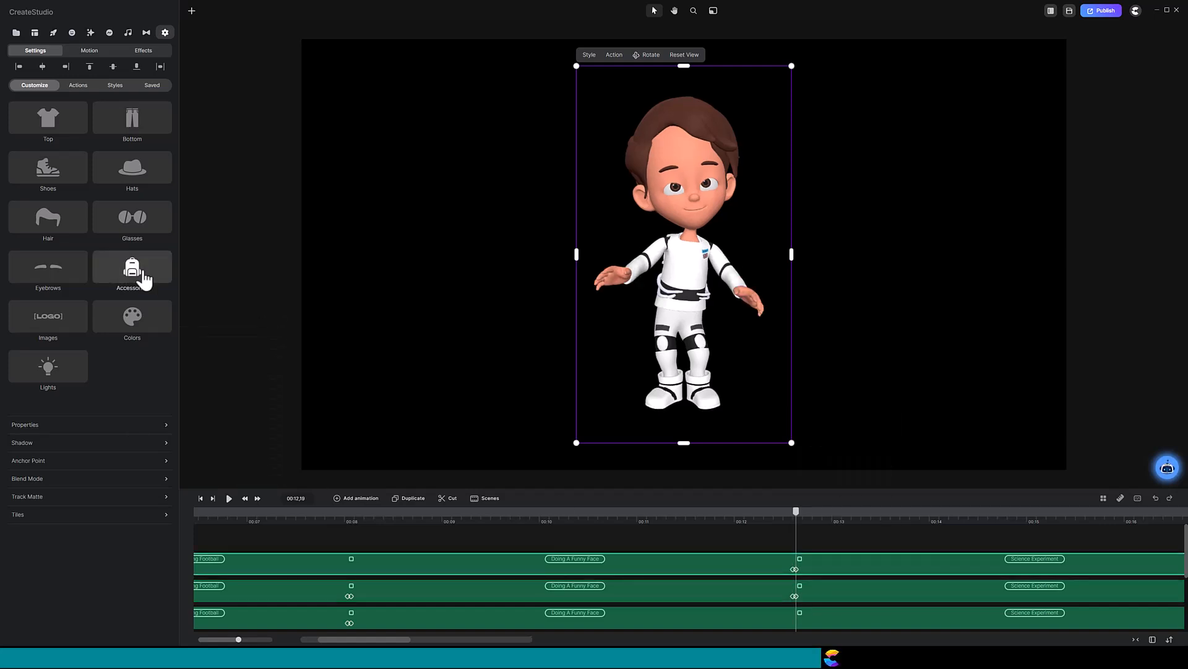
pyautogui.click(141, 271)
pyautogui.click(218, 121)
pyautogui.click(803, 511)
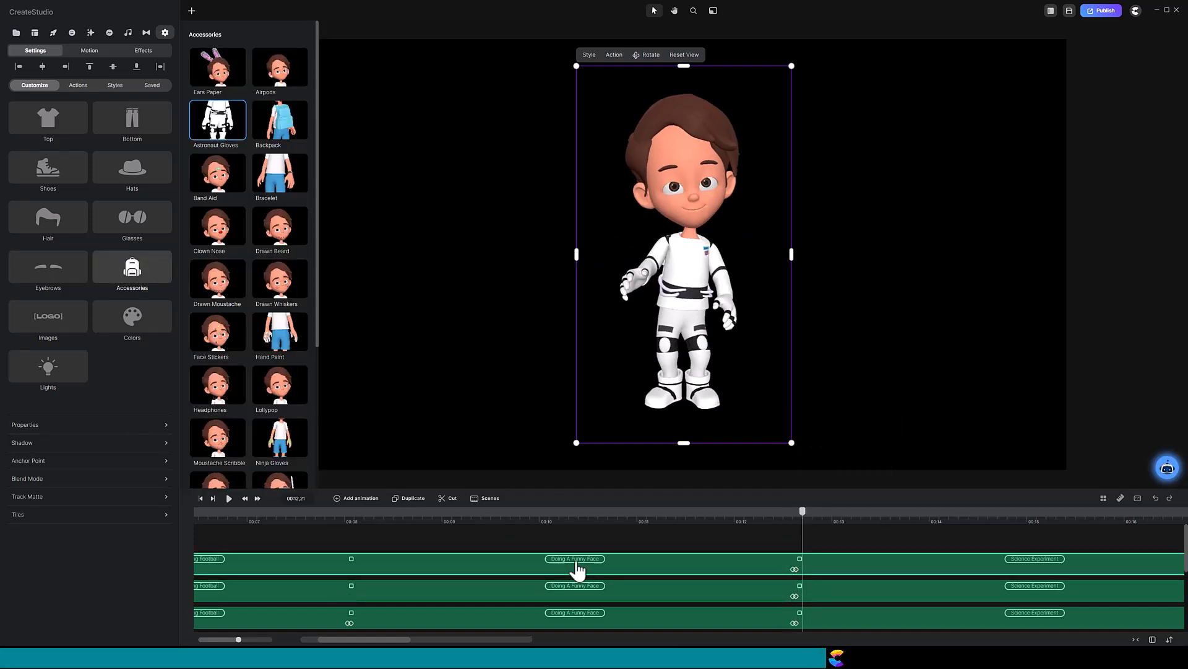
# Duplicate the Danny5 layer and rename the upper copy as Danny6.
pyautogui.rightClick(638, 565)
pyautogui.click(658, 470)
pyautogui.write('Astronaut')
pyautogui.press('Return')
# At the end of Science Experiment, start Danny6's opacity keyframes at 00:17,14 and animate Danny5's opacity to 0% from 00:17,14 to 00:17,15.
pyautogui.moveTo(378, 639); pyautogui.dragTo(408, 640)
pyautogui.click(744, 593)
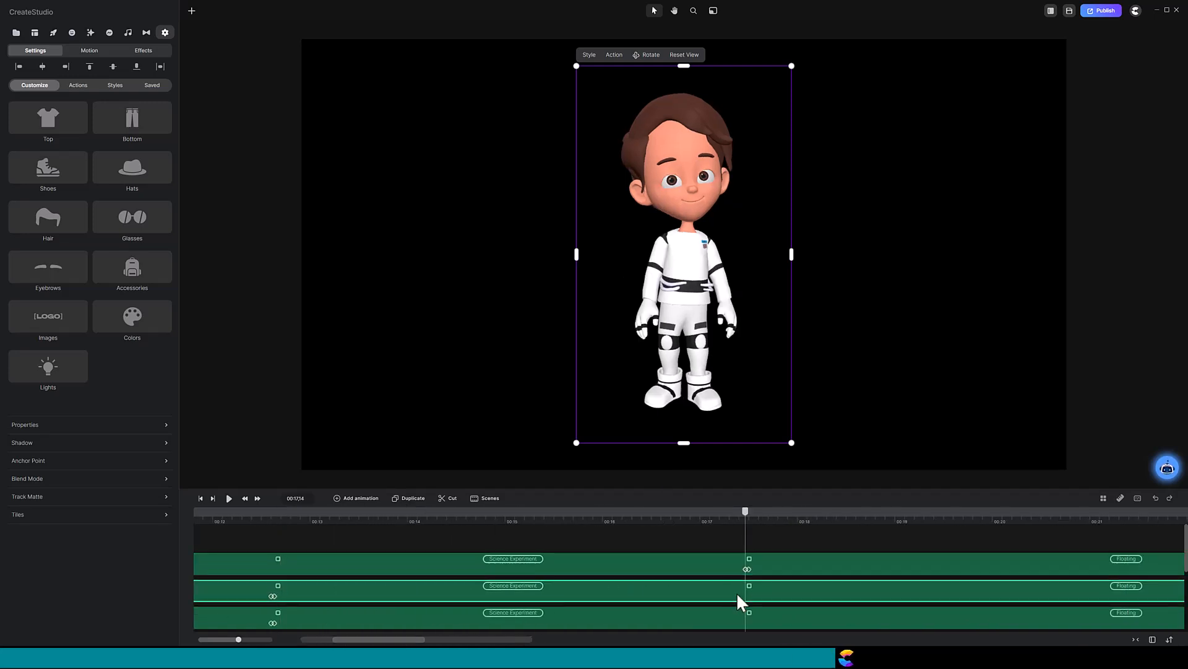
pyautogui.moveTo(746, 595)
pyautogui.mouseDown()
pyautogui.moveTo(826, 595)
pyautogui.moveTo(749, 595)
pyautogui.mouseUp()
pyautogui.click(163, 426)
pyautogui.moveTo(271, 405); pyautogui.dragTo(165, 407)
pyautogui.write('0')
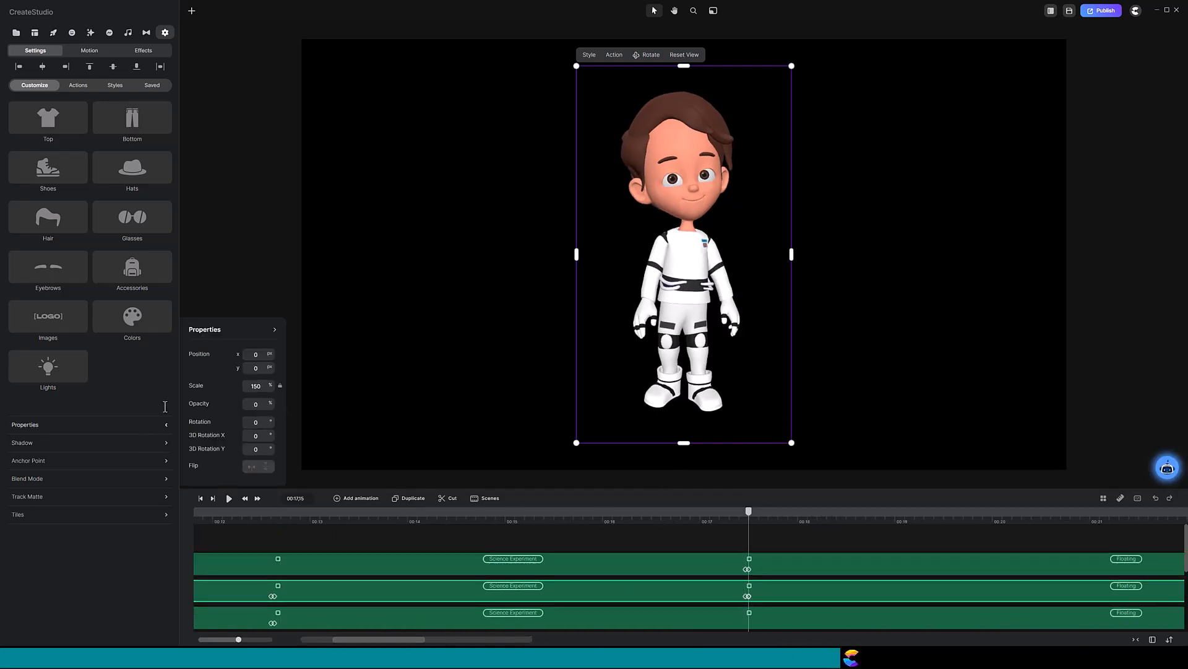
# Put the Astronaut Helmet hat on the Danny6 character.
pyautogui.click(785, 569)
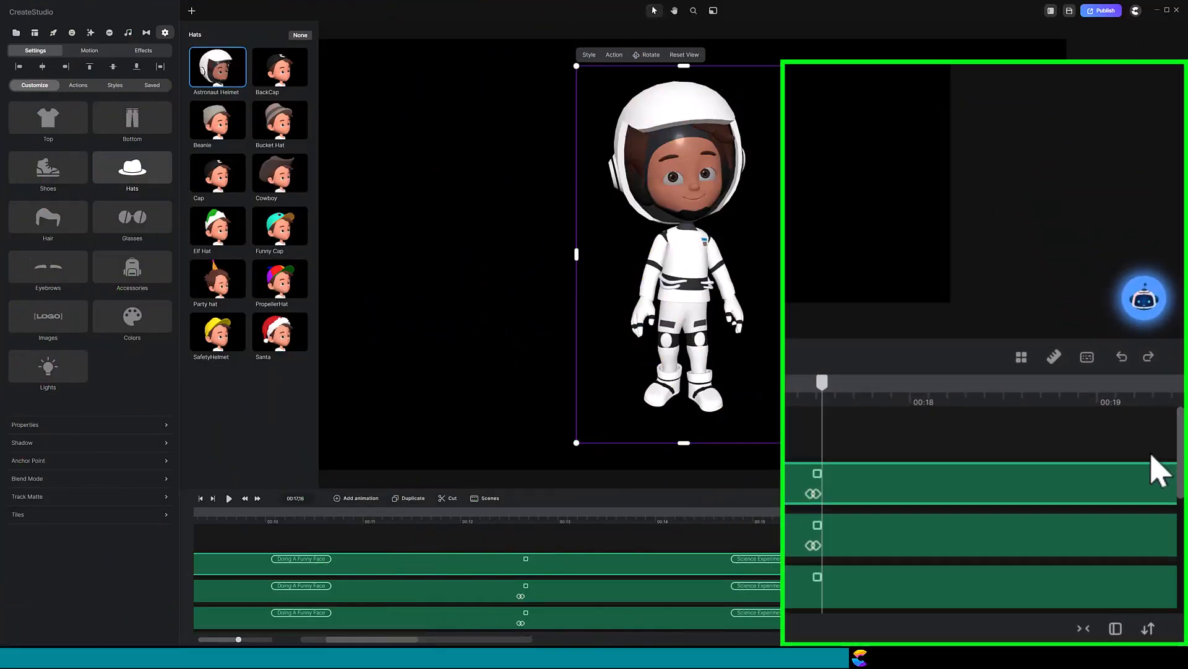
pyautogui.keyDown('shift'); pyautogui.click(1152, 533); pyautogui.keyUp('shift')
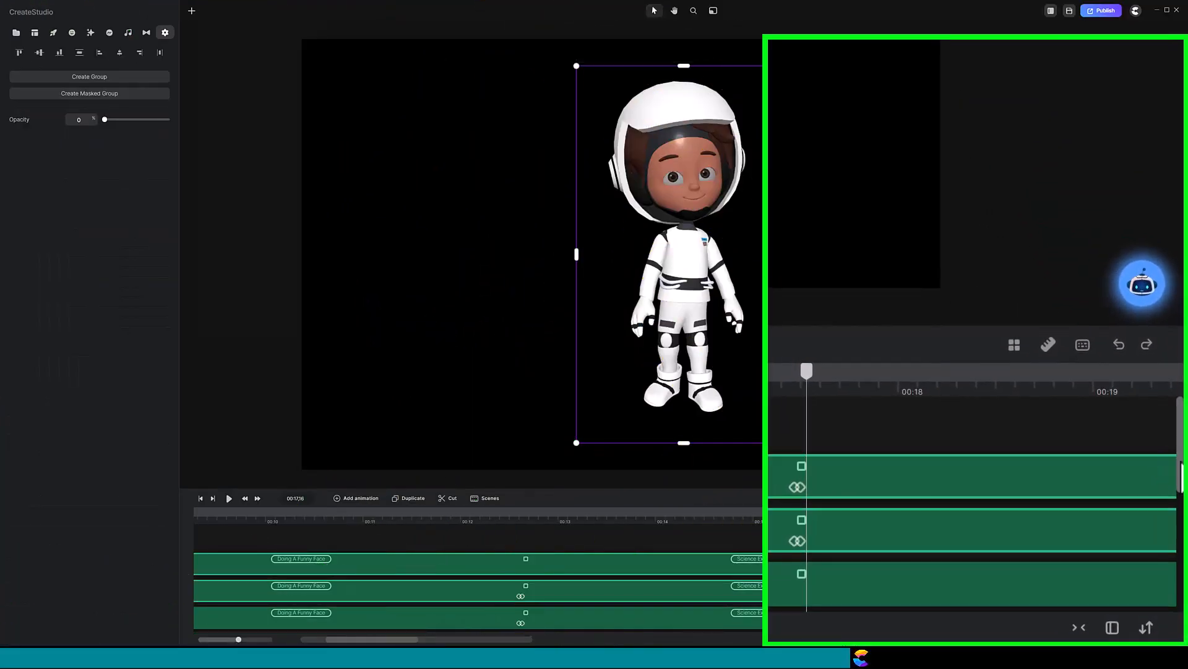
# Lip-sync the Astronaut Danny audio segment that starts at 00:17,16 with Danny6.
pyautogui.scroll(-1, 1151, 532)
pyautogui.scroll(-3, 1180, 591)
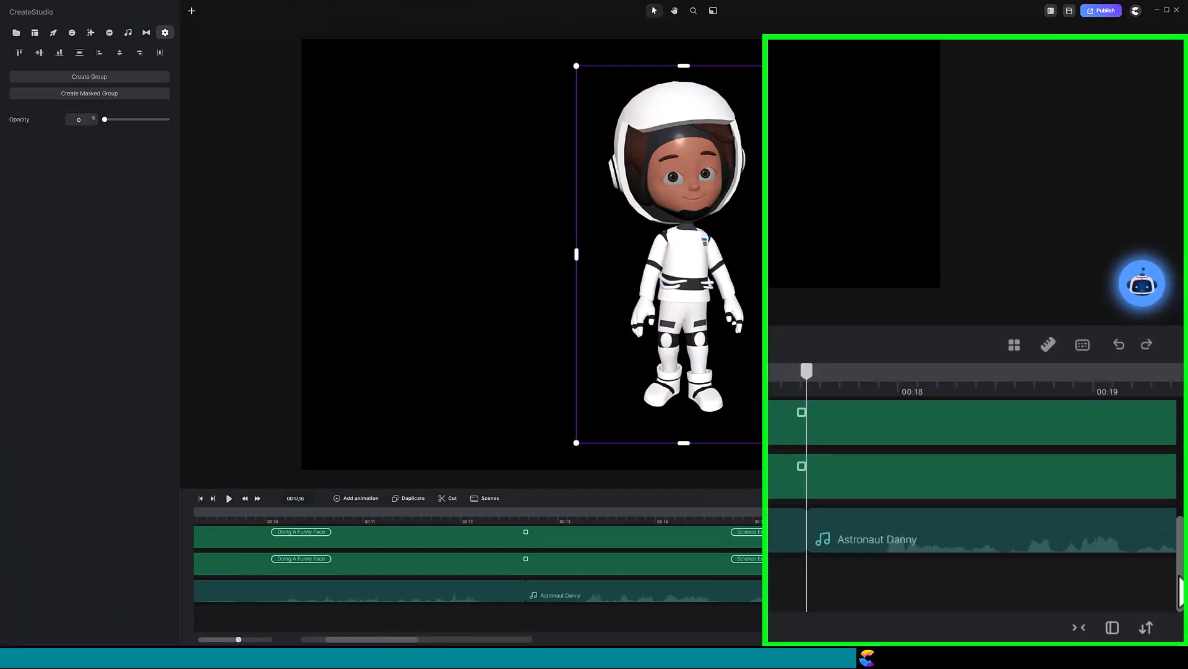
pyautogui.click(953, 532)
pyautogui.rightClick(962, 546)
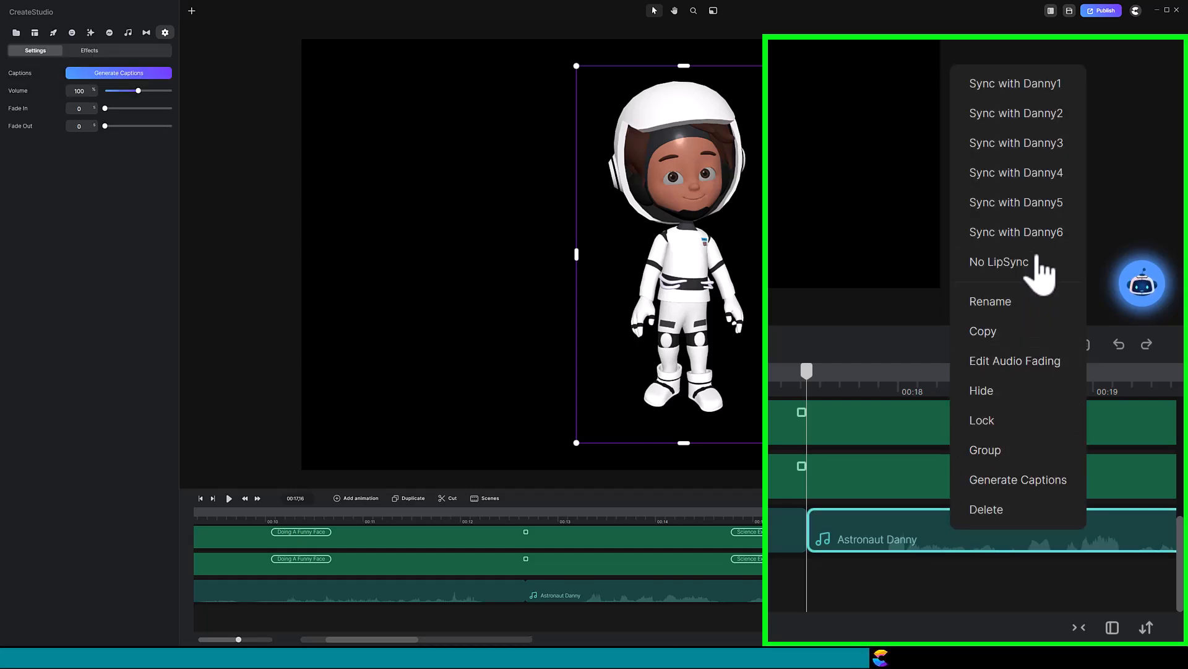
pyautogui.click(1042, 234)
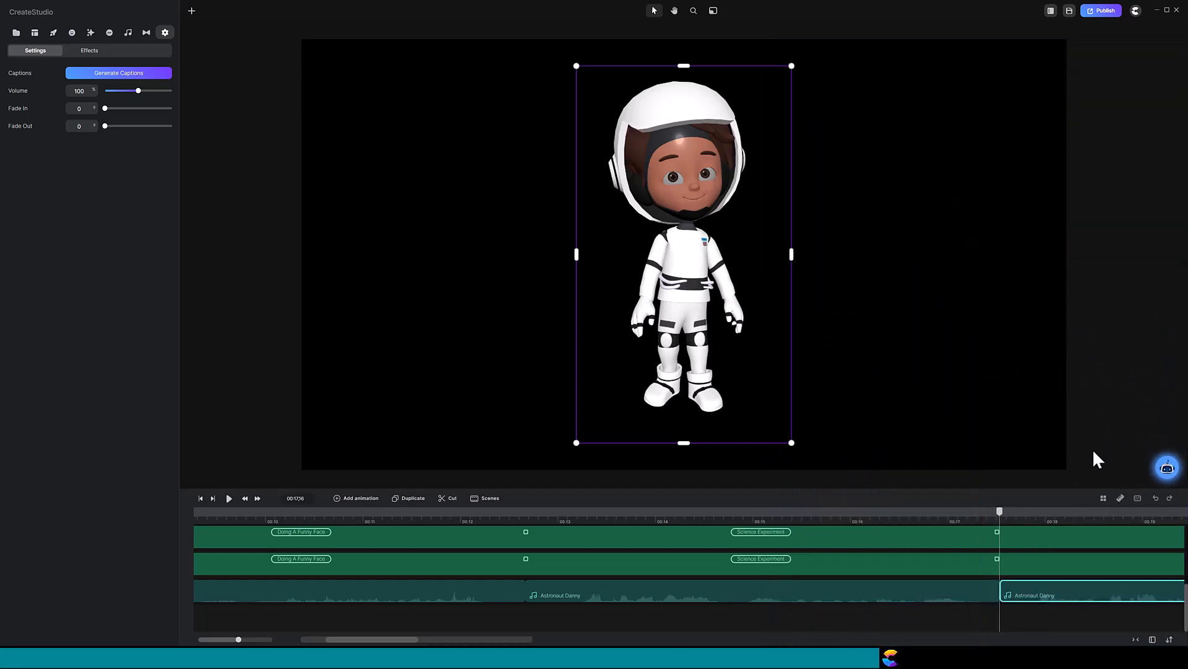
# Lip-sync the Astronaut Danny audio segment beneath the Science Experiment action with Danny5.
pyautogui.click(800, 592)
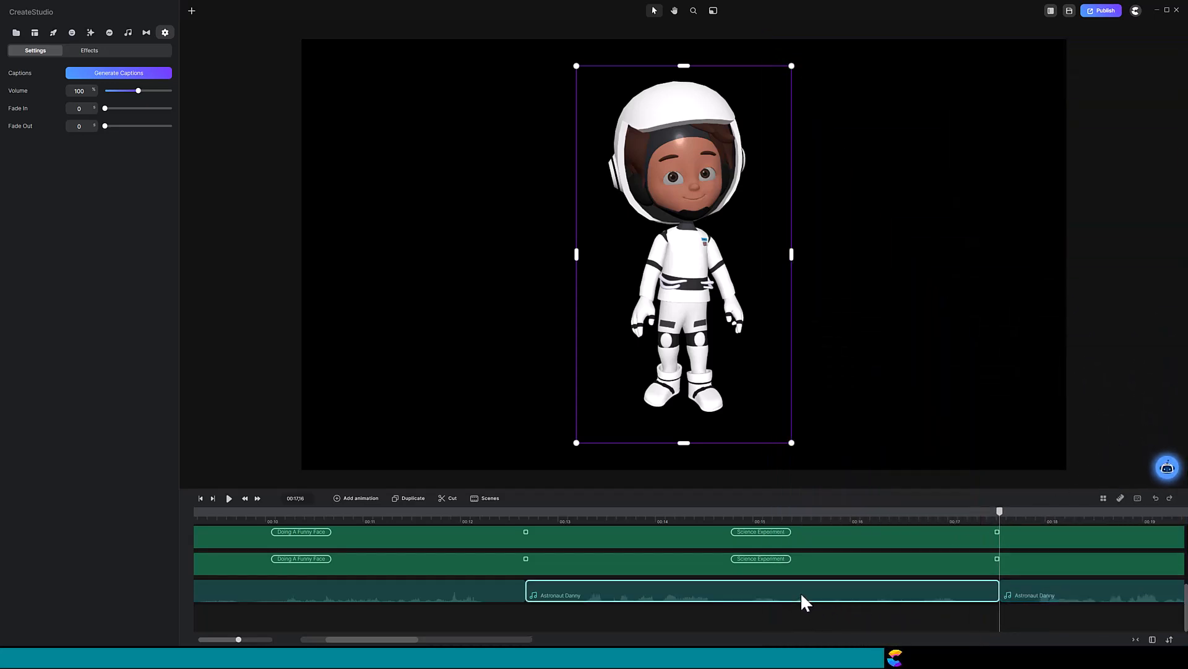
pyautogui.rightClick(802, 595)
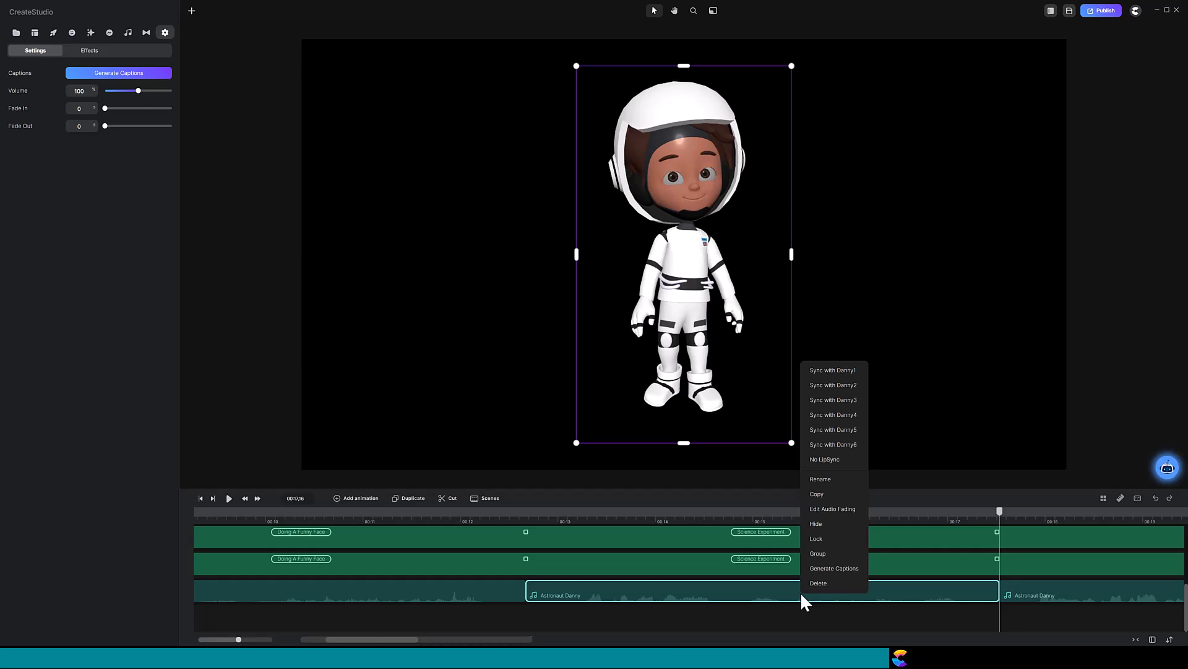
pyautogui.click(841, 431)
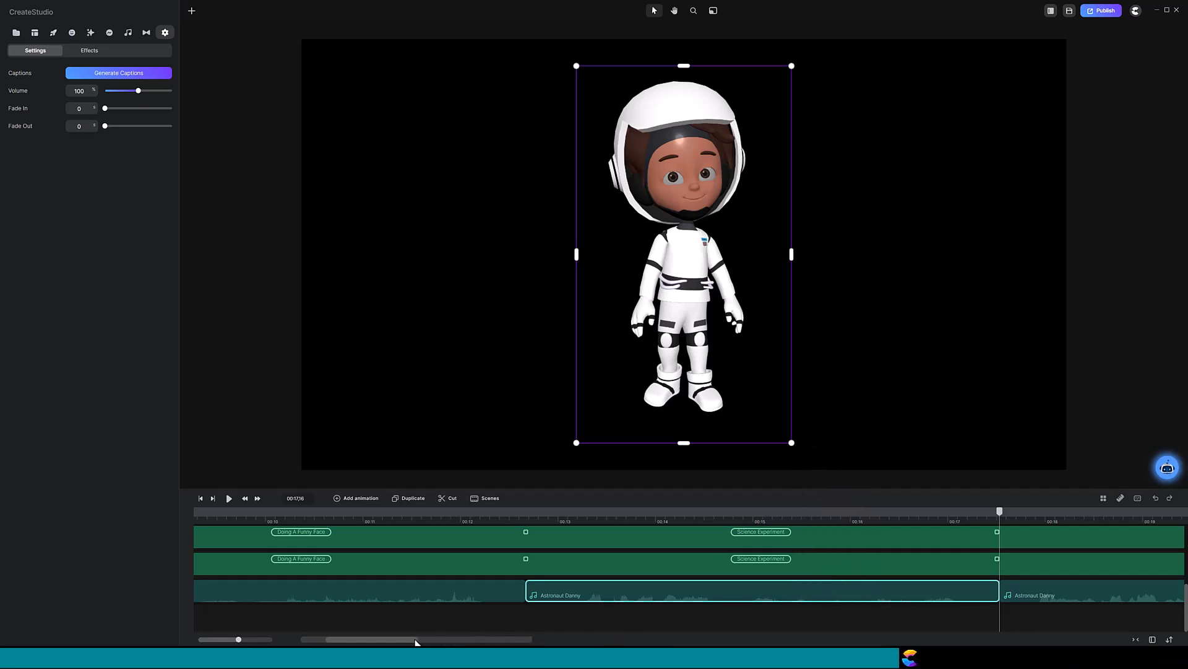
# Lip-sync the Astronaut Danny audio segment beneath the Doing A Funny Face action with Danny4.
pyautogui.hscroll(-2, 412, 641)
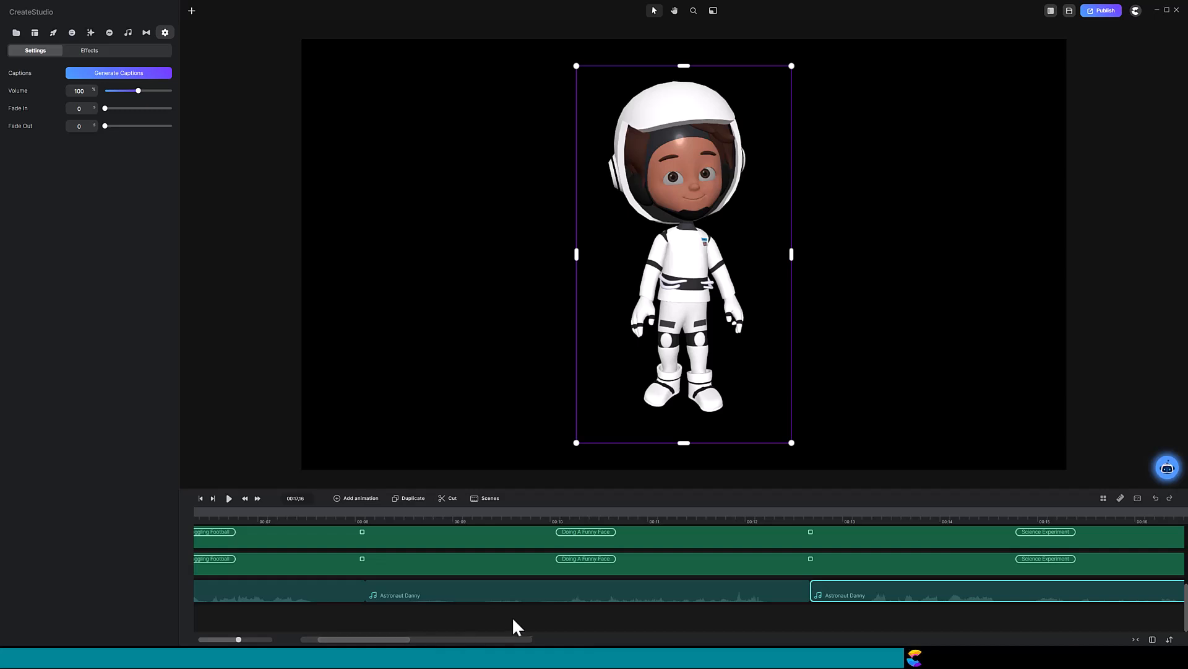
pyautogui.click(536, 593)
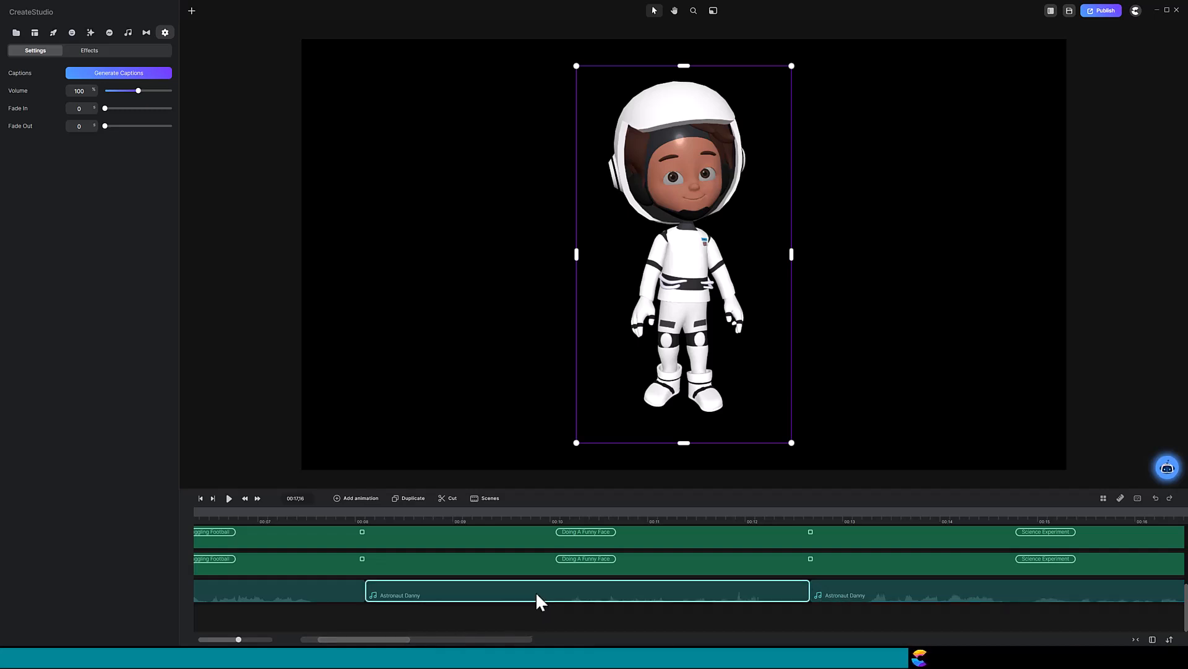
pyautogui.rightClick(536, 592)
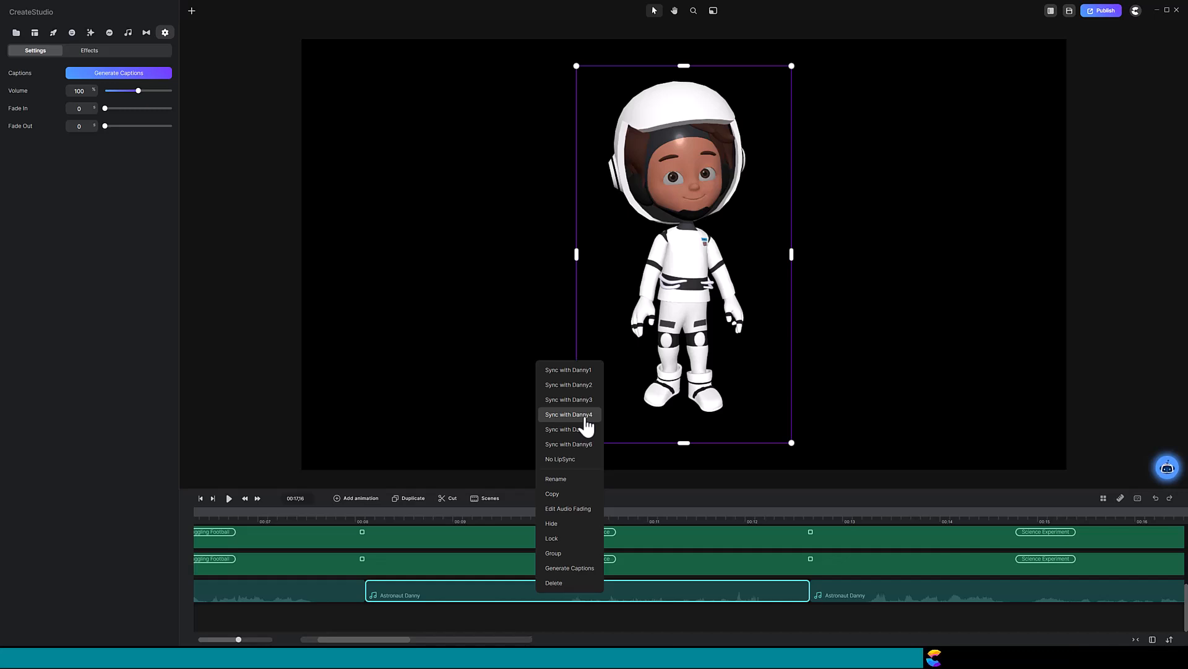
pyautogui.click(551, 612)
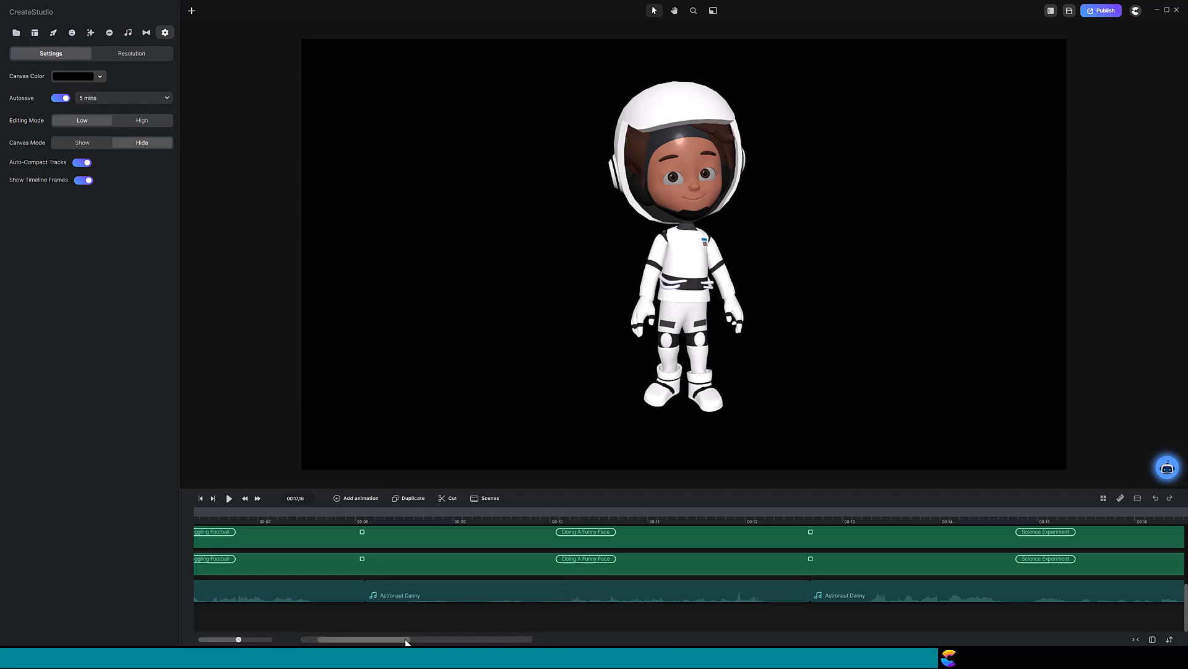
# Lip-sync the Astronaut Danny audio segment beneath the Juggling Football action with Danny3.
pyautogui.moveTo(405, 642); pyautogui.dragTo(397, 642)
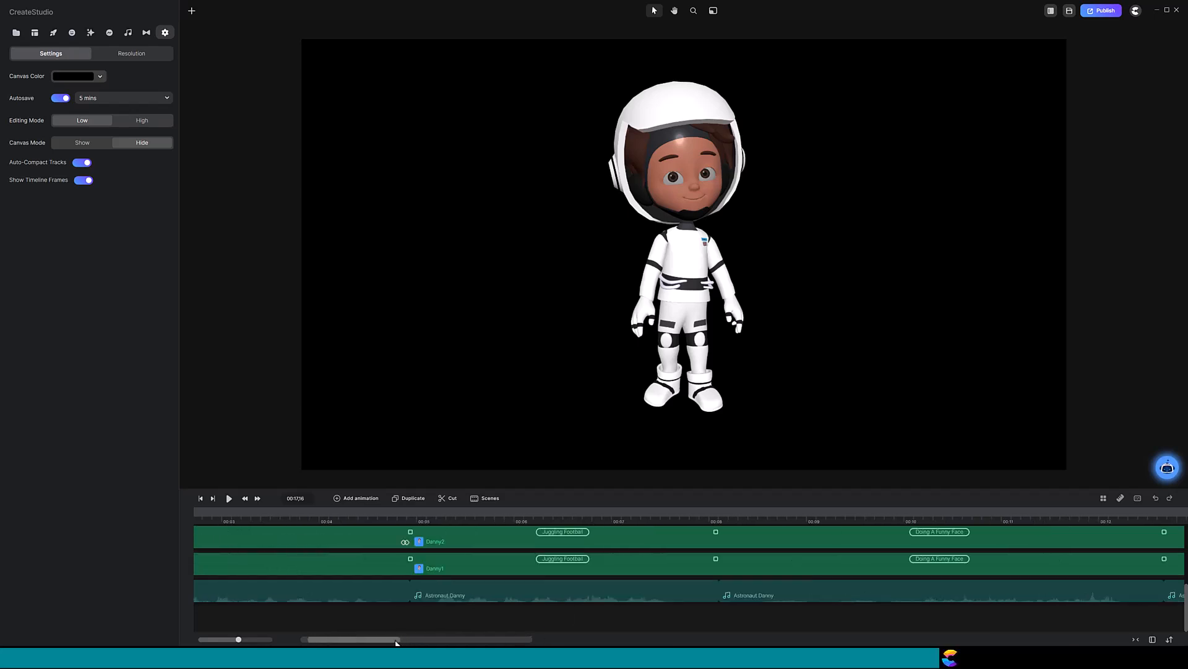
pyautogui.rightClick(526, 593)
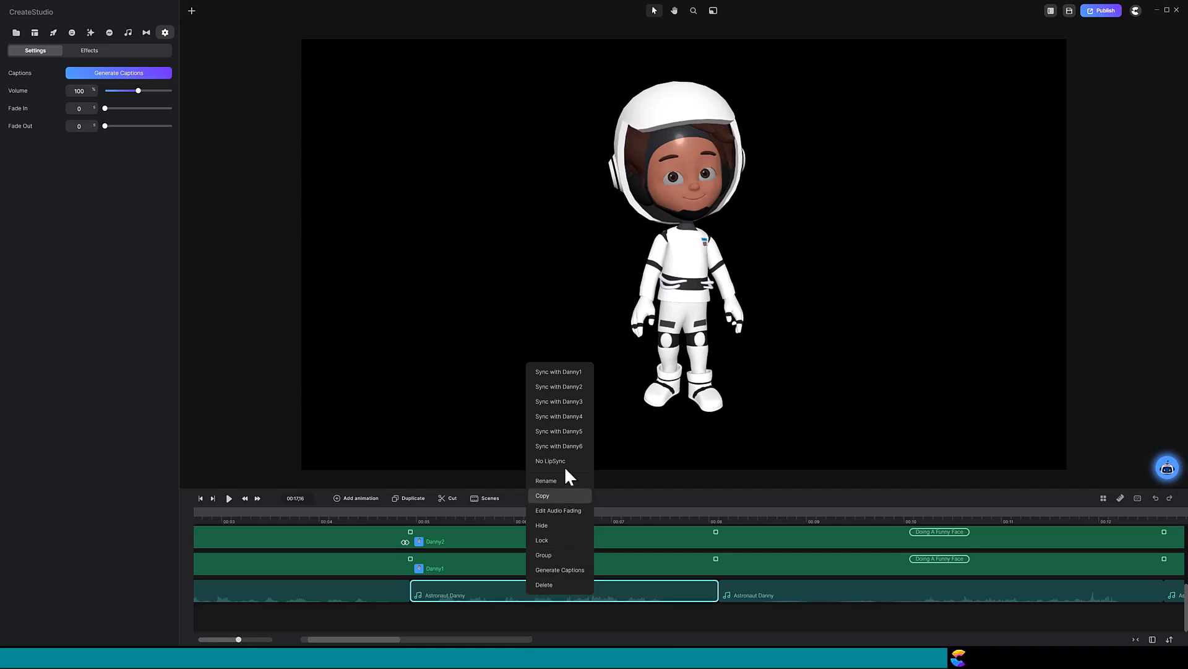
pyautogui.click(559, 401)
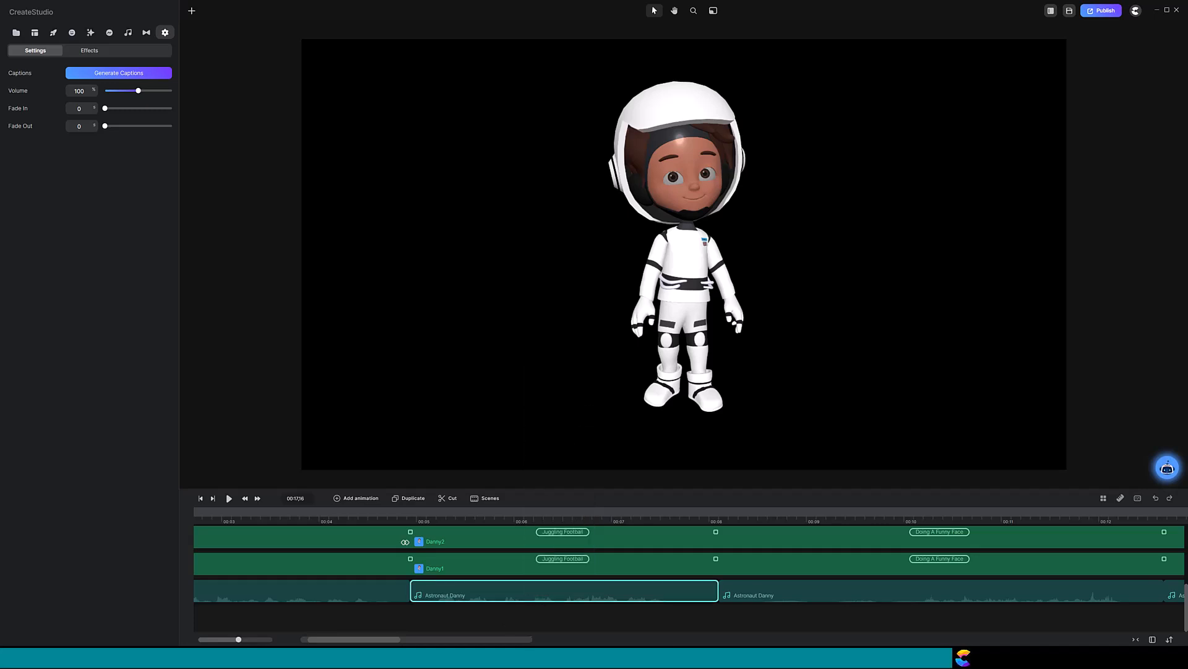
# Duplicate the first Astronaut Danny audio segment, beneath the Pointing Down action.
pyautogui.moveTo(400, 639); pyautogui.dragTo(381, 644)
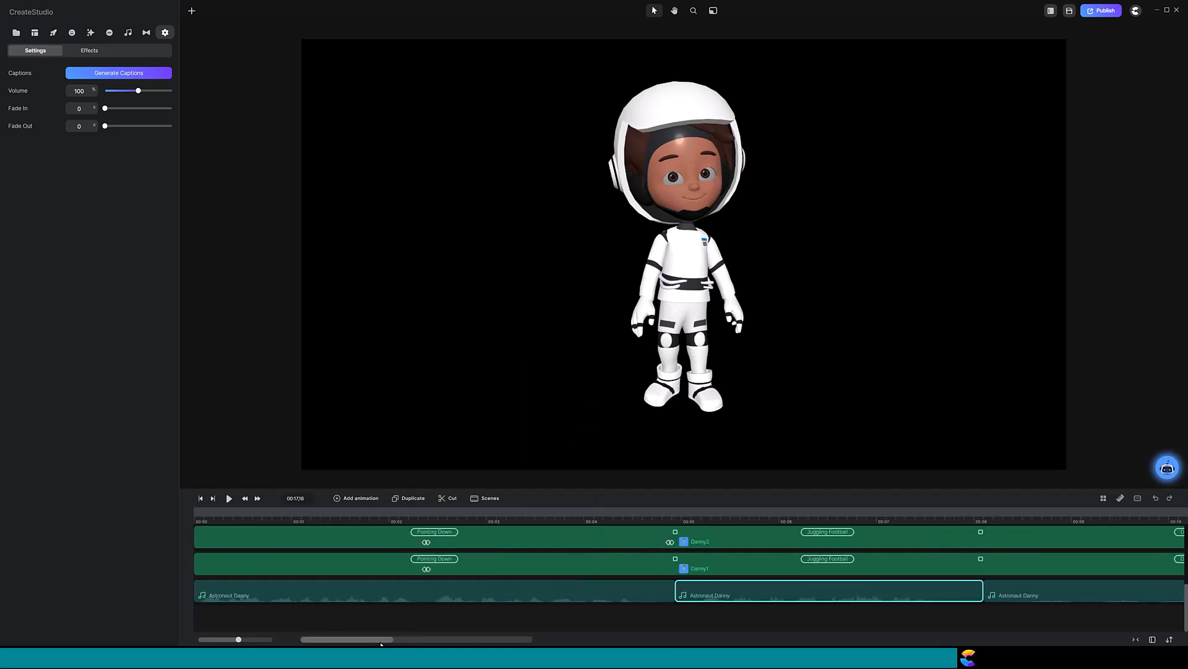
pyautogui.click(490, 594)
pyautogui.rightClick(491, 595)
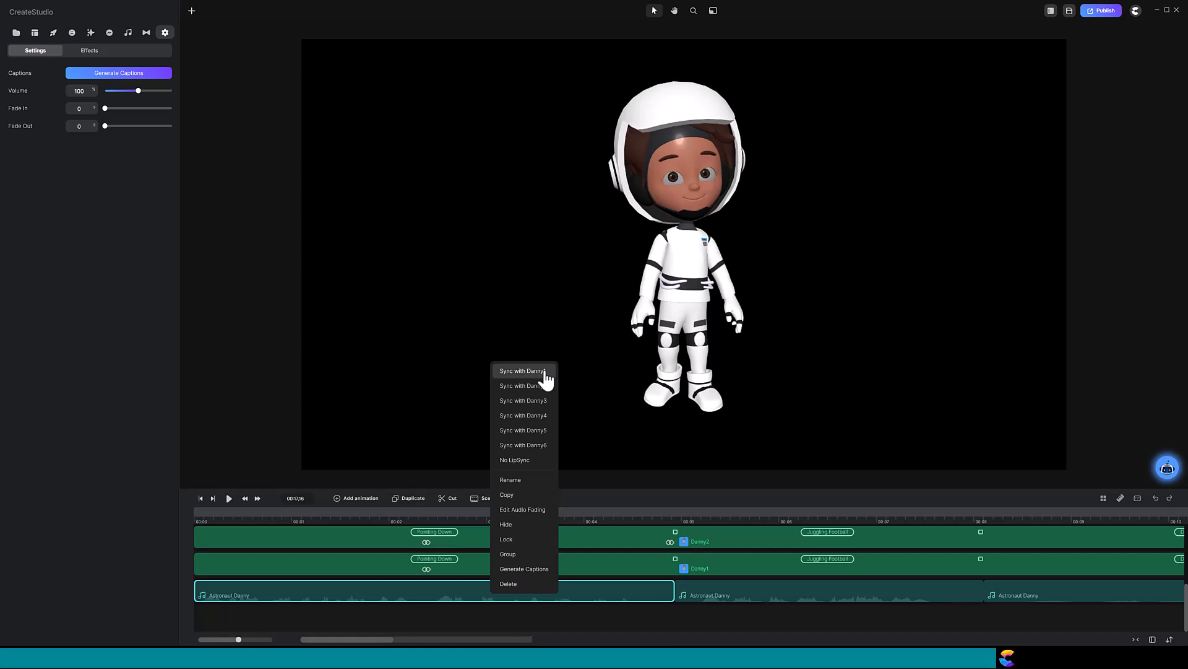
pyautogui.click(429, 622)
pyautogui.click(422, 593)
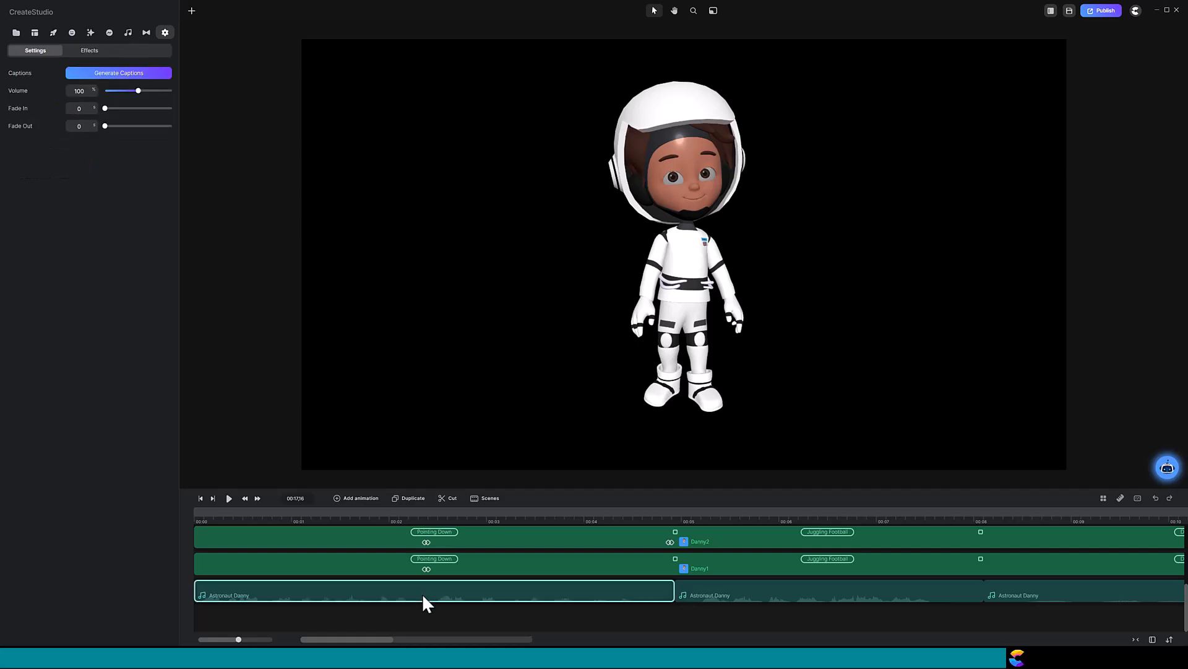
pyautogui.click(413, 499)
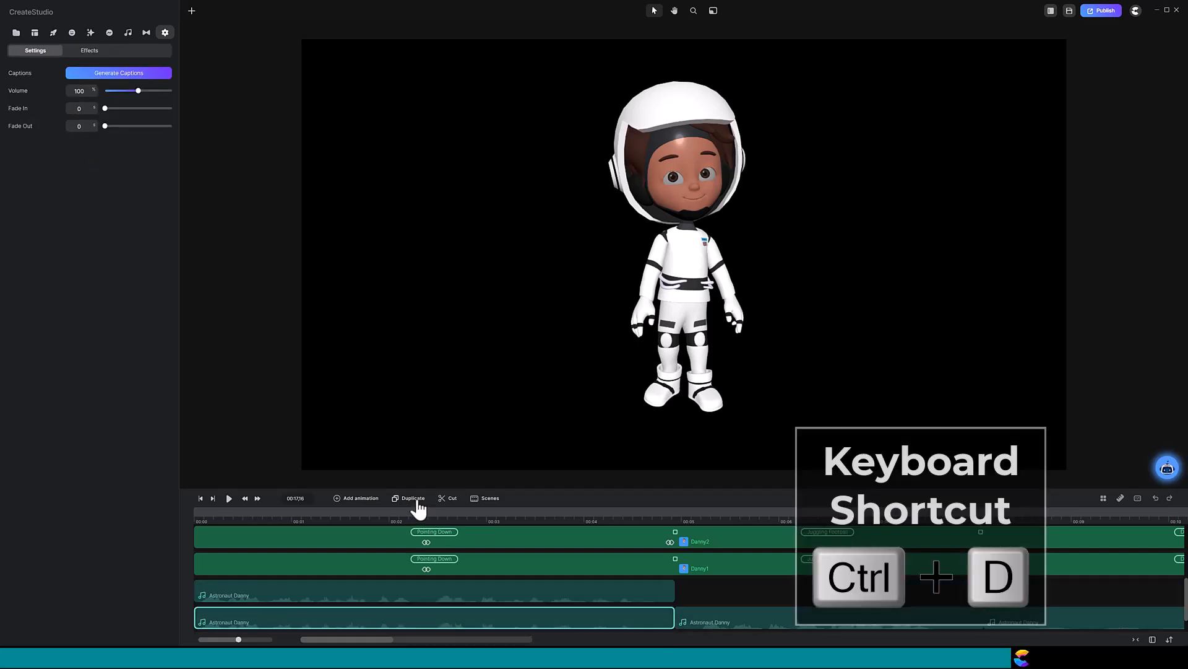
# Lip-sync the upper copy of the first Astronaut Danny audio segment with Danny2.
pyautogui.click(424, 595)
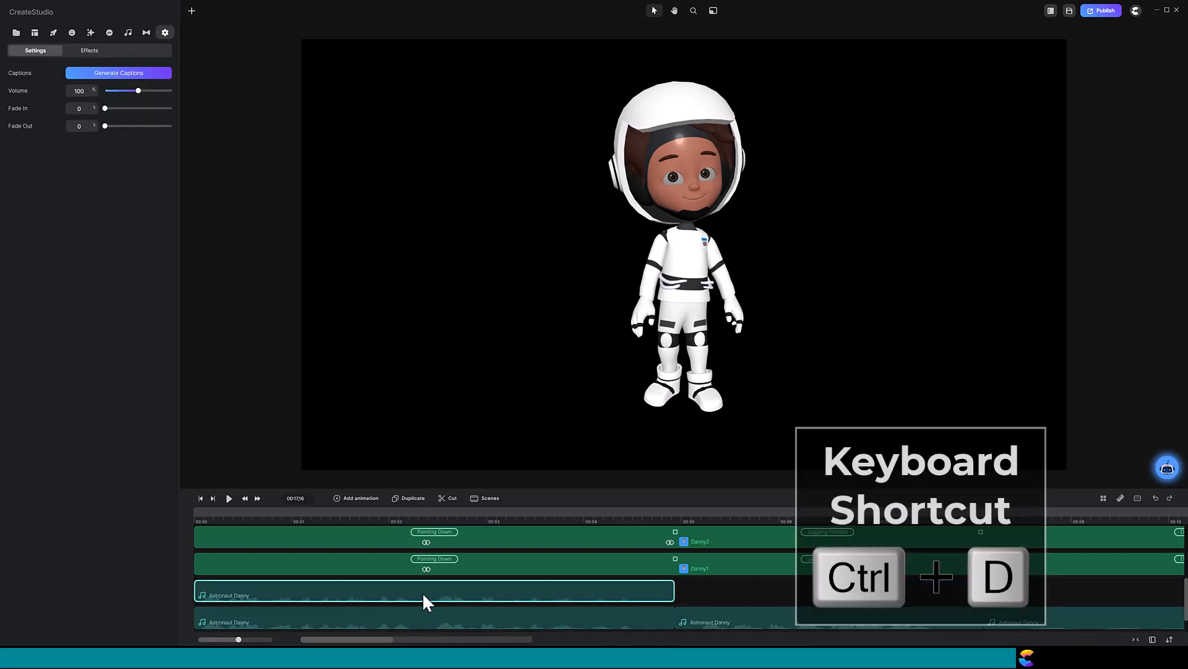
pyautogui.rightClick(424, 595)
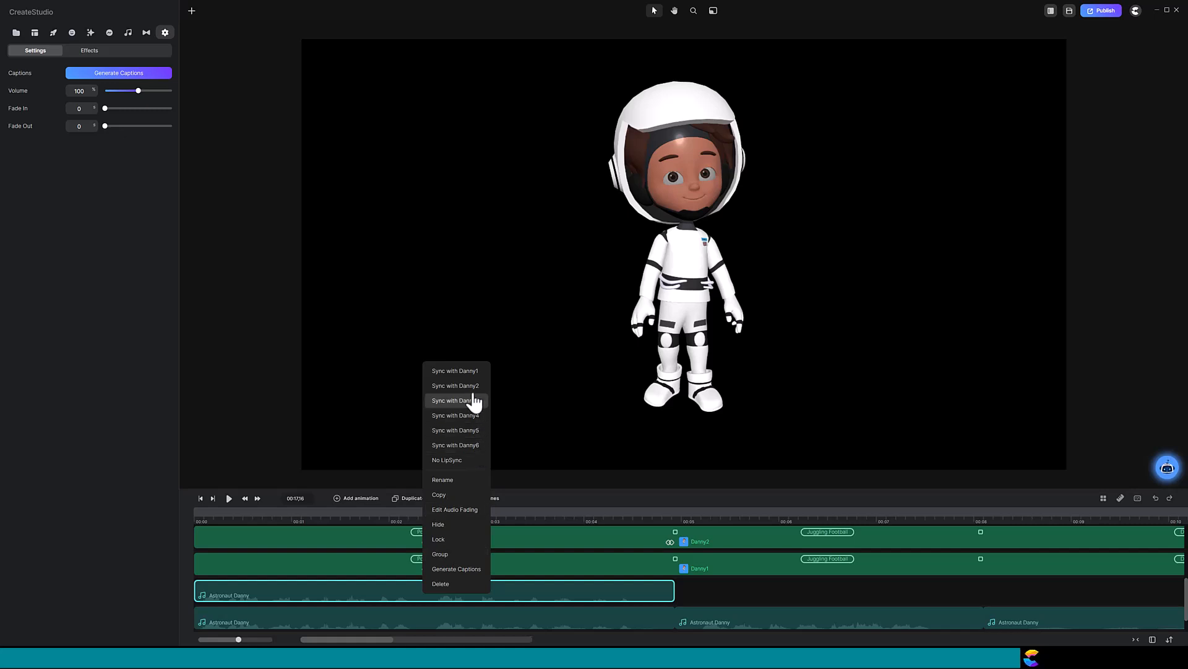
pyautogui.click(474, 400)
# Lip-sync the lower copy of the first Astronaut Danny audio segment with Danny1.
pyautogui.click(411, 620)
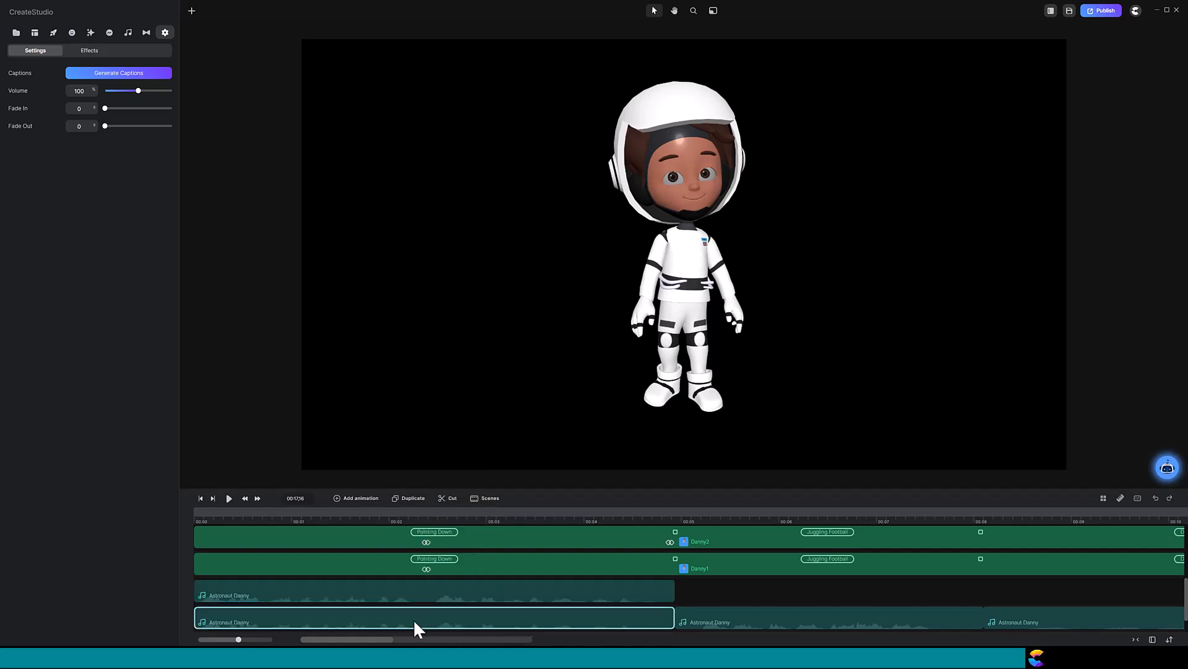
pyautogui.rightClick(413, 619)
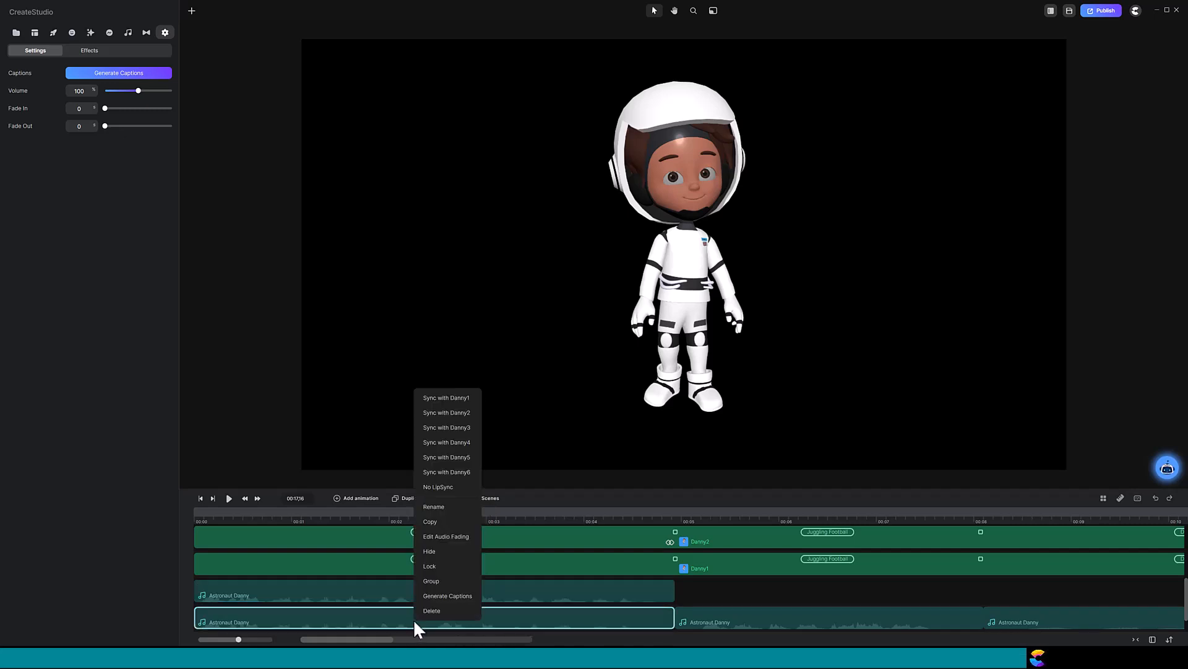
pyautogui.click(468, 400)
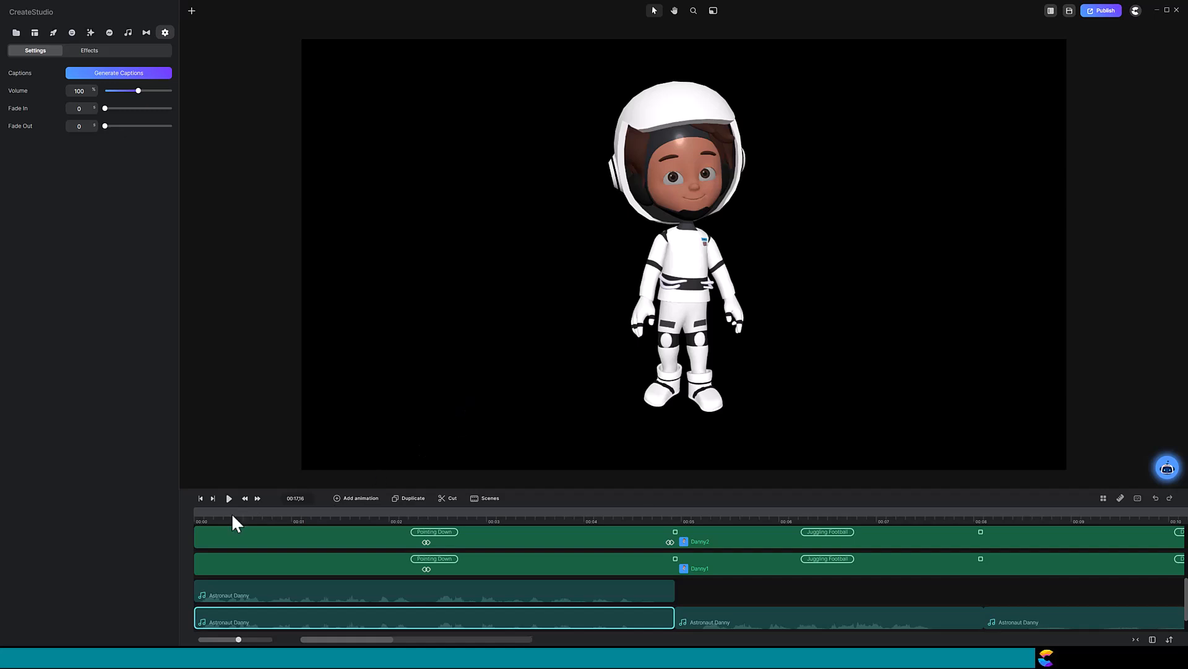
# Play the scene from the start through the Pointing Down action to check the lip sync and sound.
pyautogui.click(200, 498)
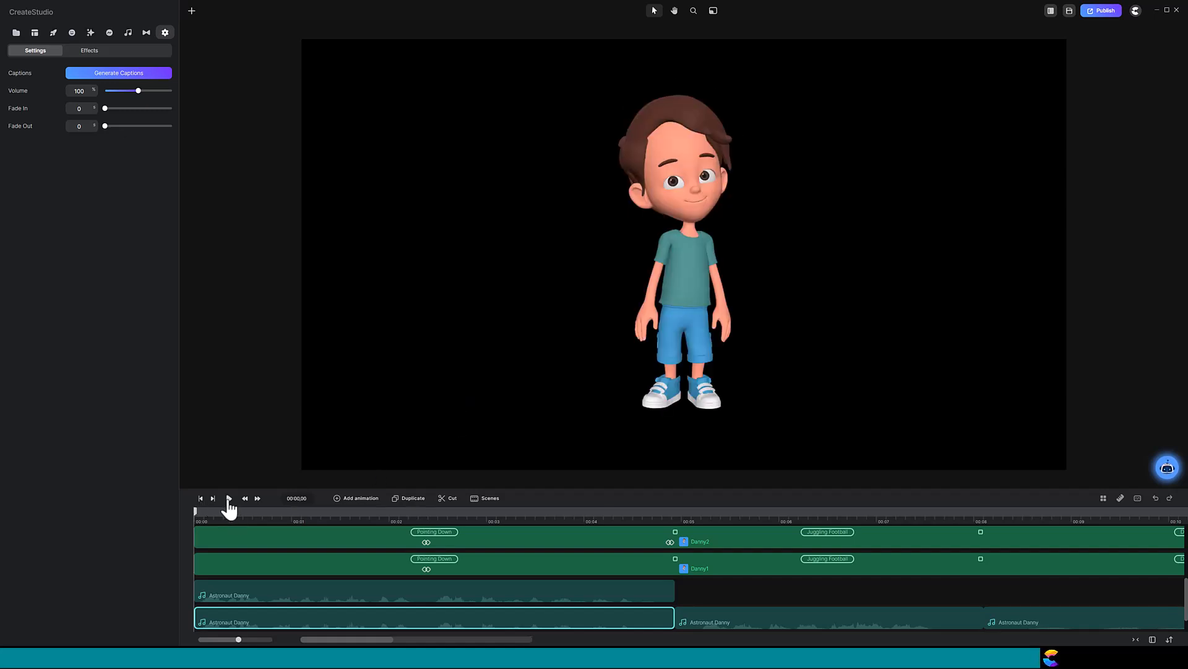
pyautogui.click(228, 499)
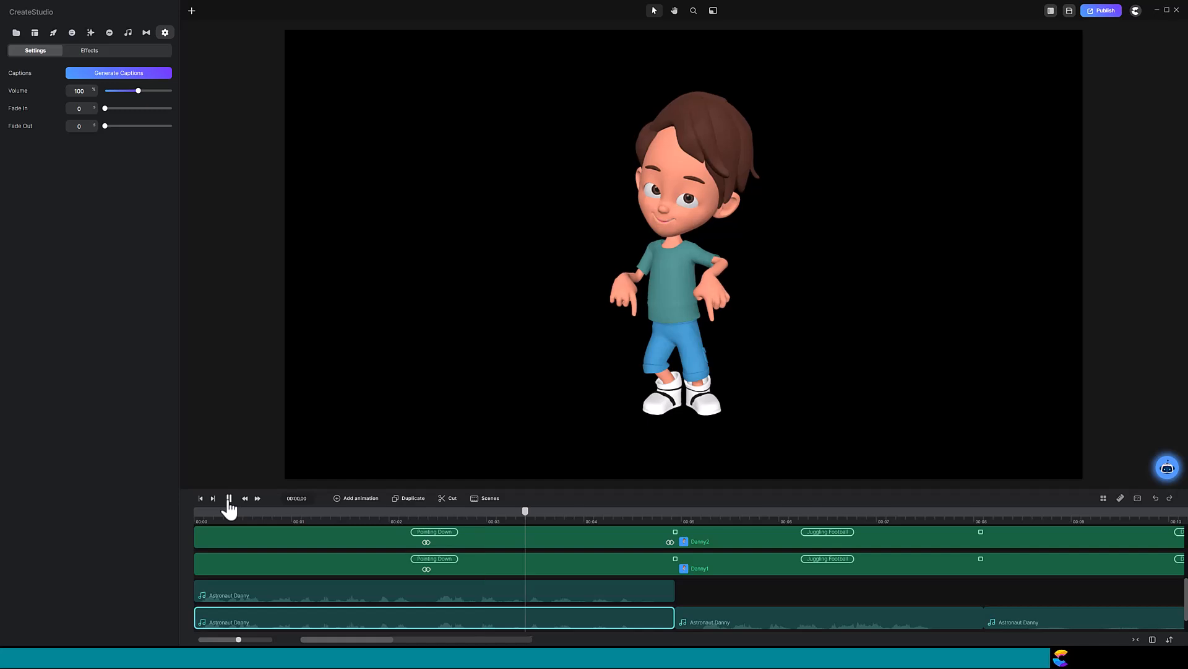
pyautogui.click(229, 499)
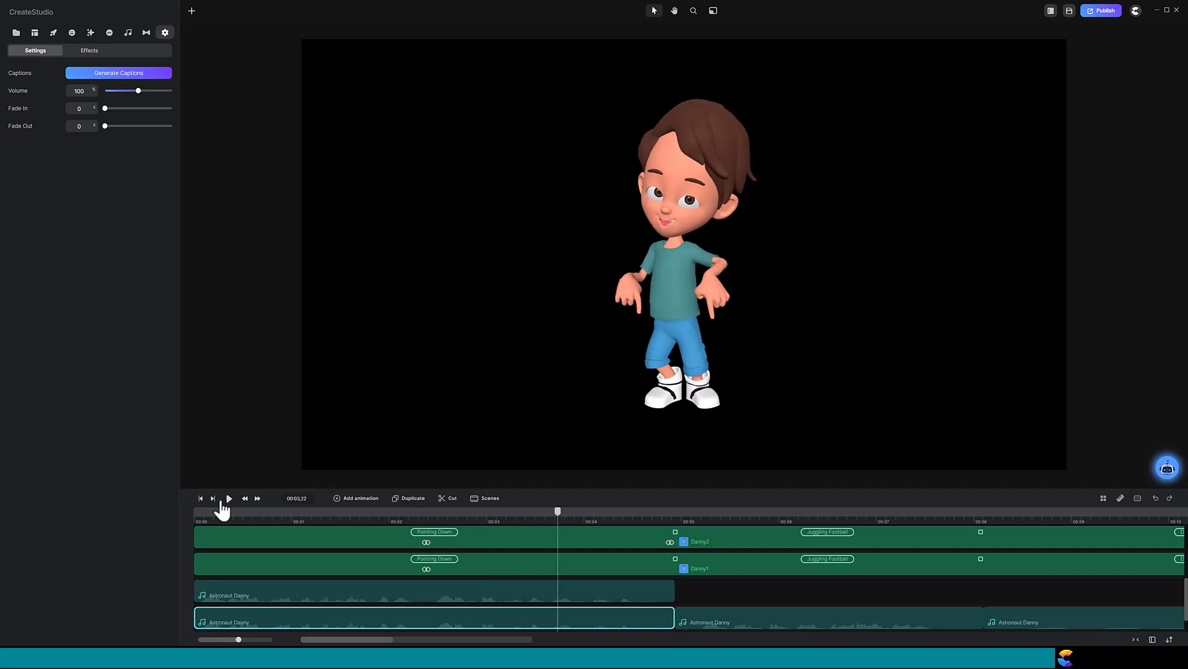
# Set the lower copy of the first audio segment to 0% volume and replay the scene from the start.
pyautogui.click(200, 499)
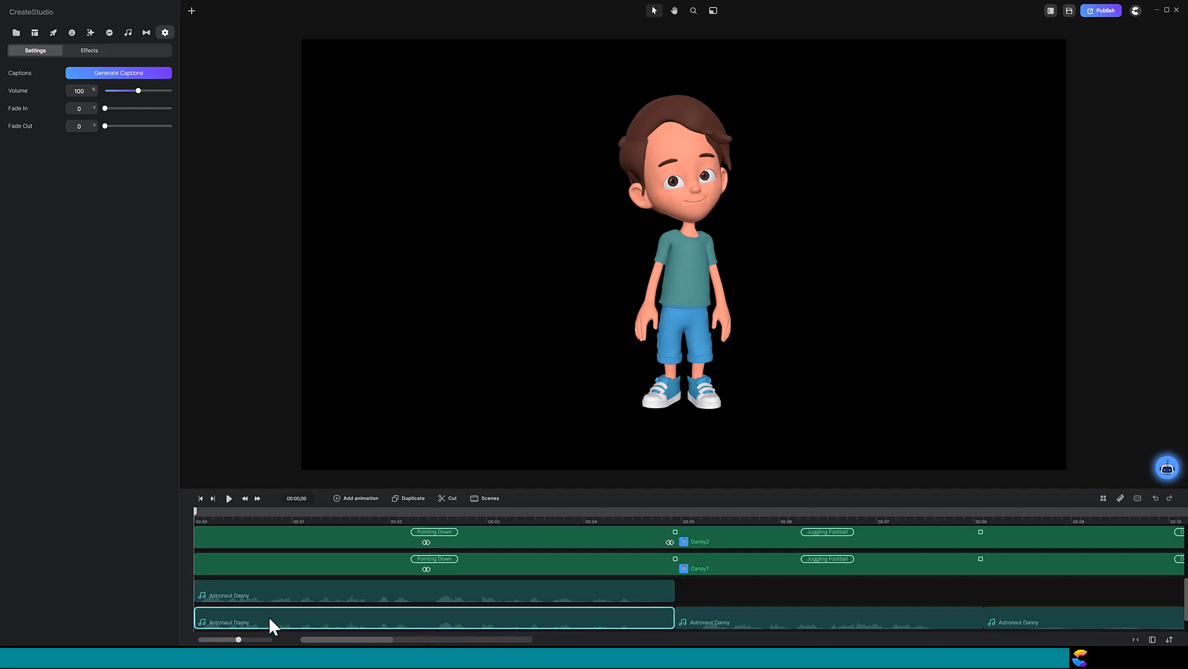
pyautogui.click(138, 91)
pyautogui.click(229, 498)
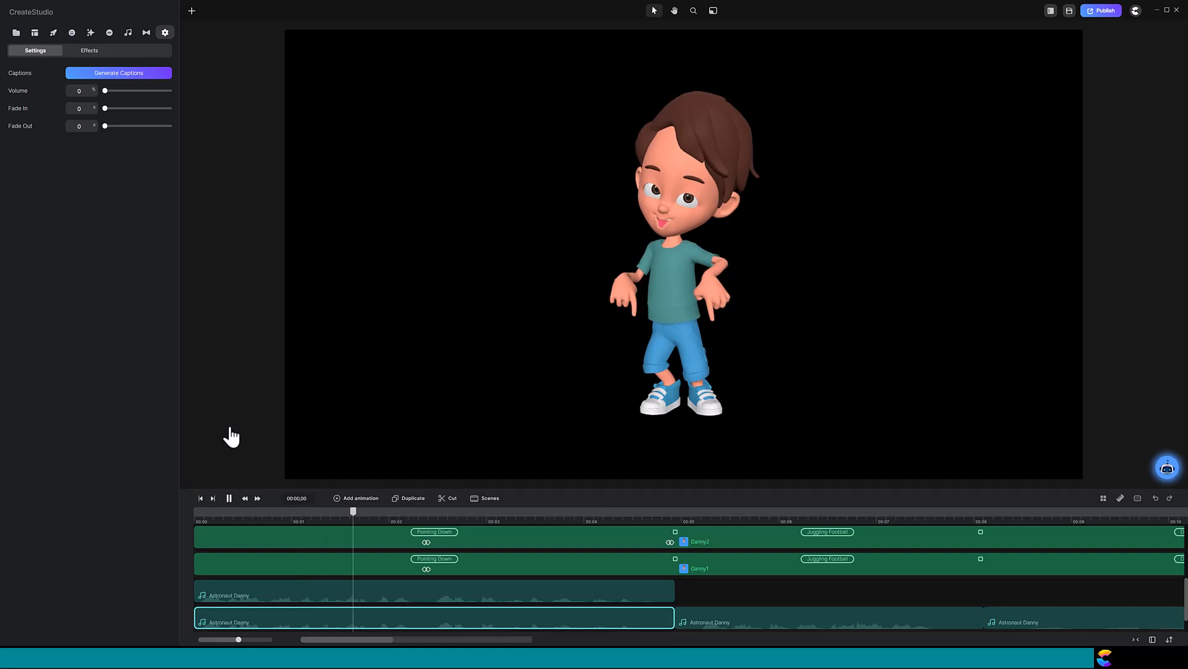